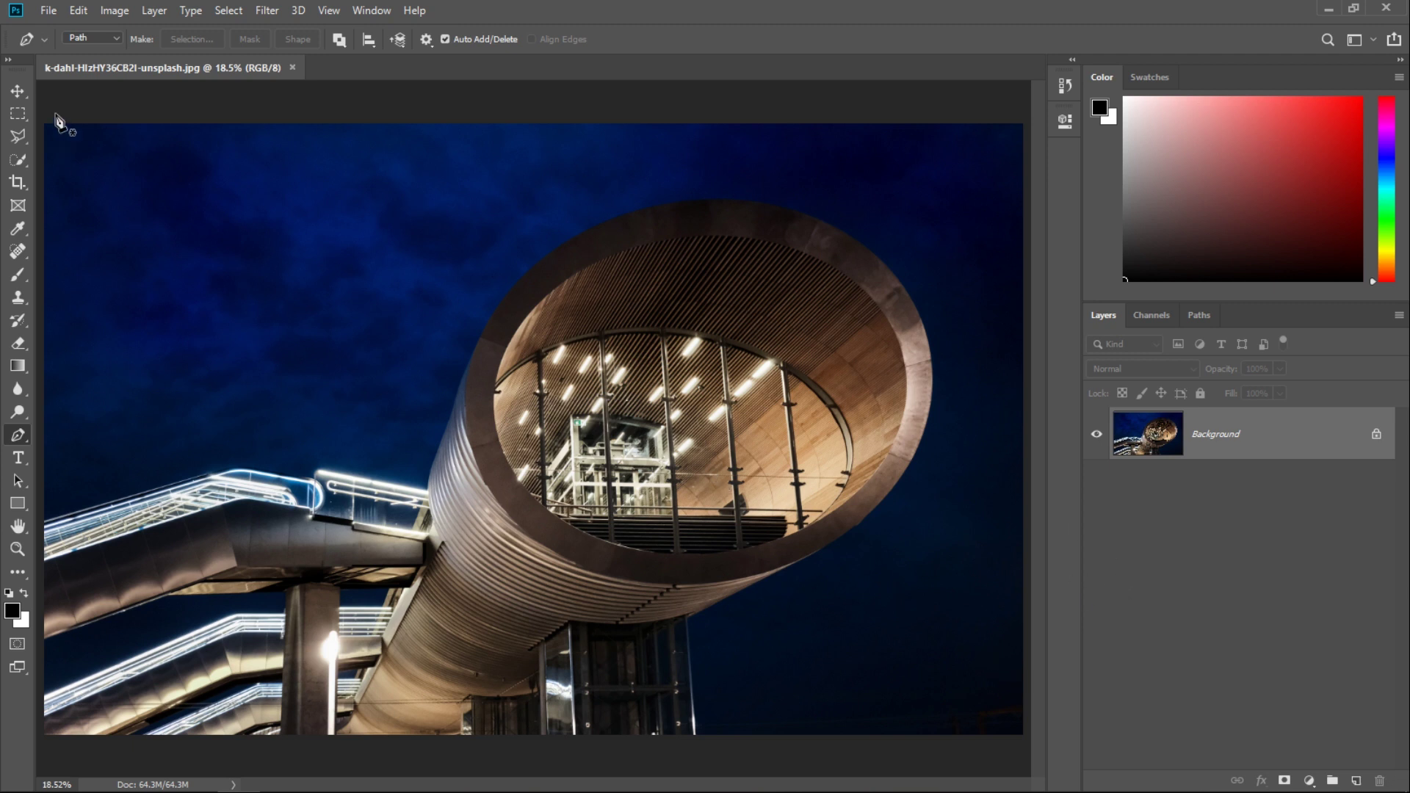
- Switch to the Elliptical Marquee Tool
left_click(28, 119)
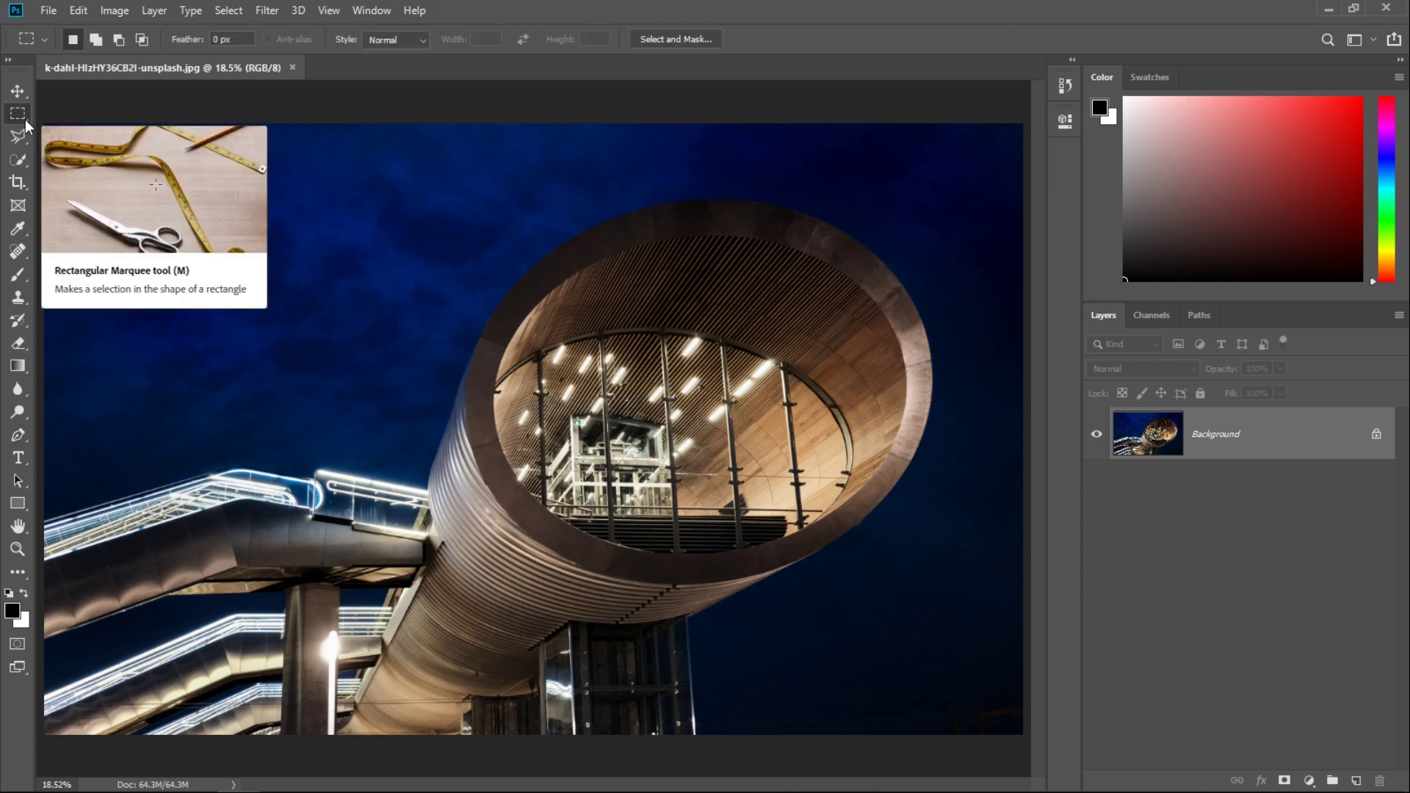
right_click(27, 122)
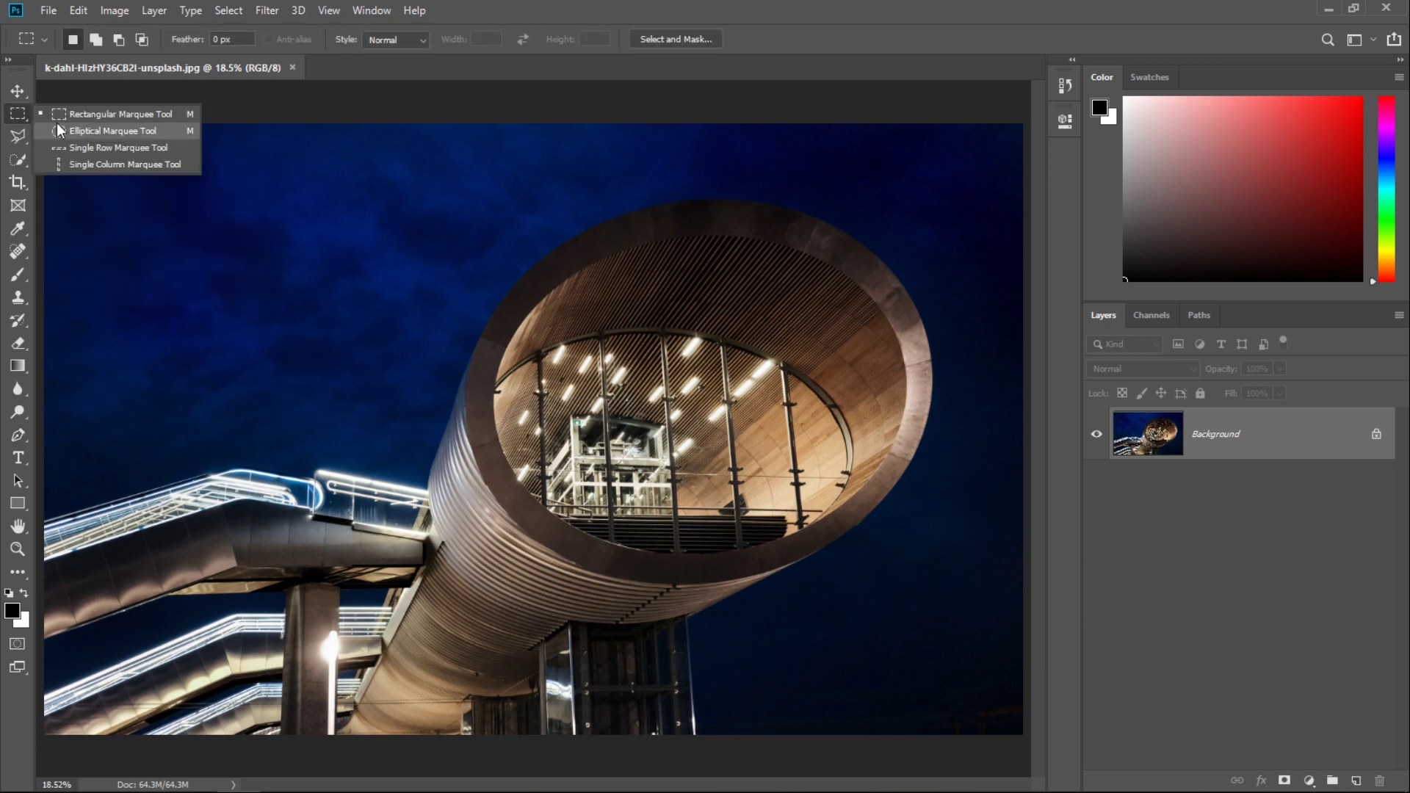
left_click(78, 131)
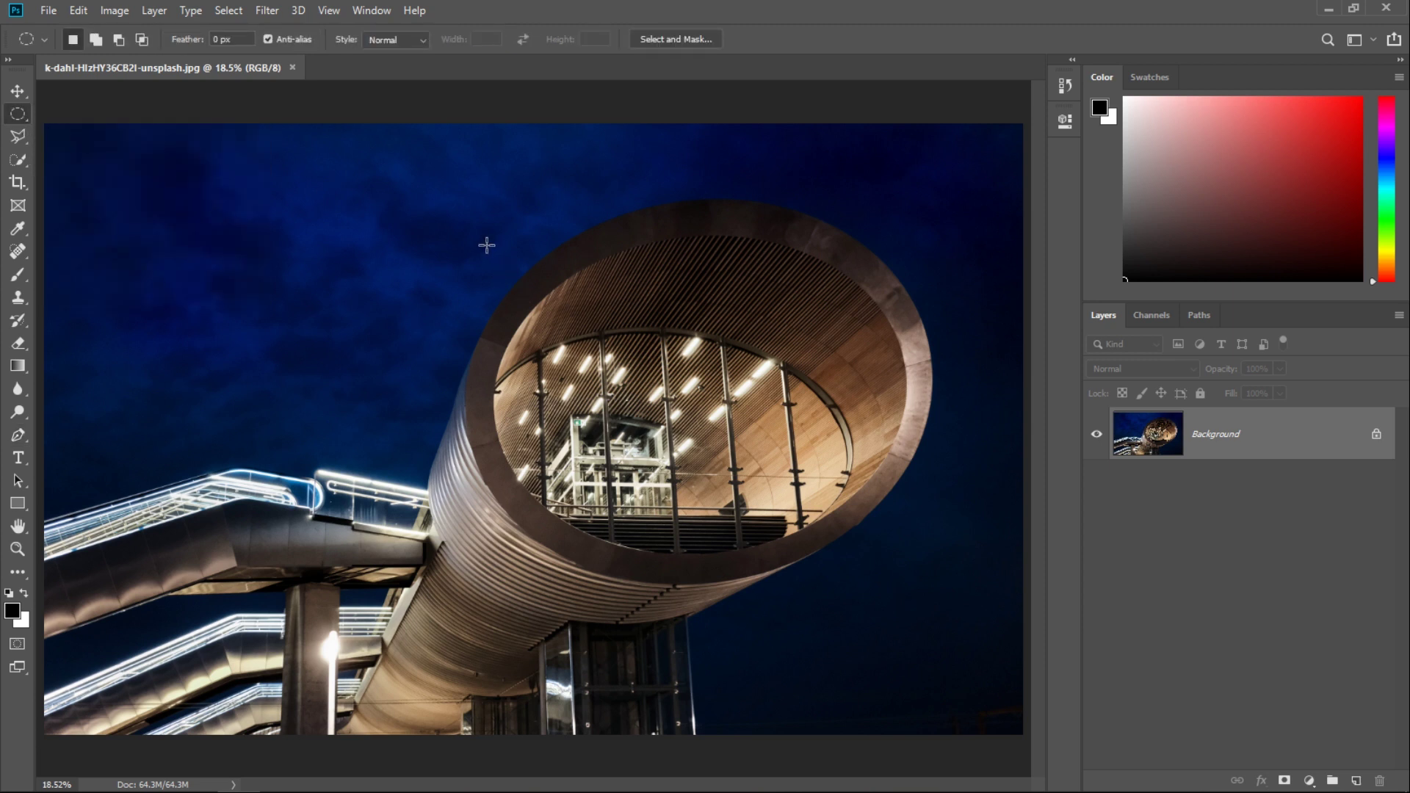
- Drag an ellipse over the tube's opening and shift it down onto the rim
mouse_move(490, 490)
left_mouse_down()
mouse_move(1017, 145)
mouse_move(924, 152)
left_mouse_up()
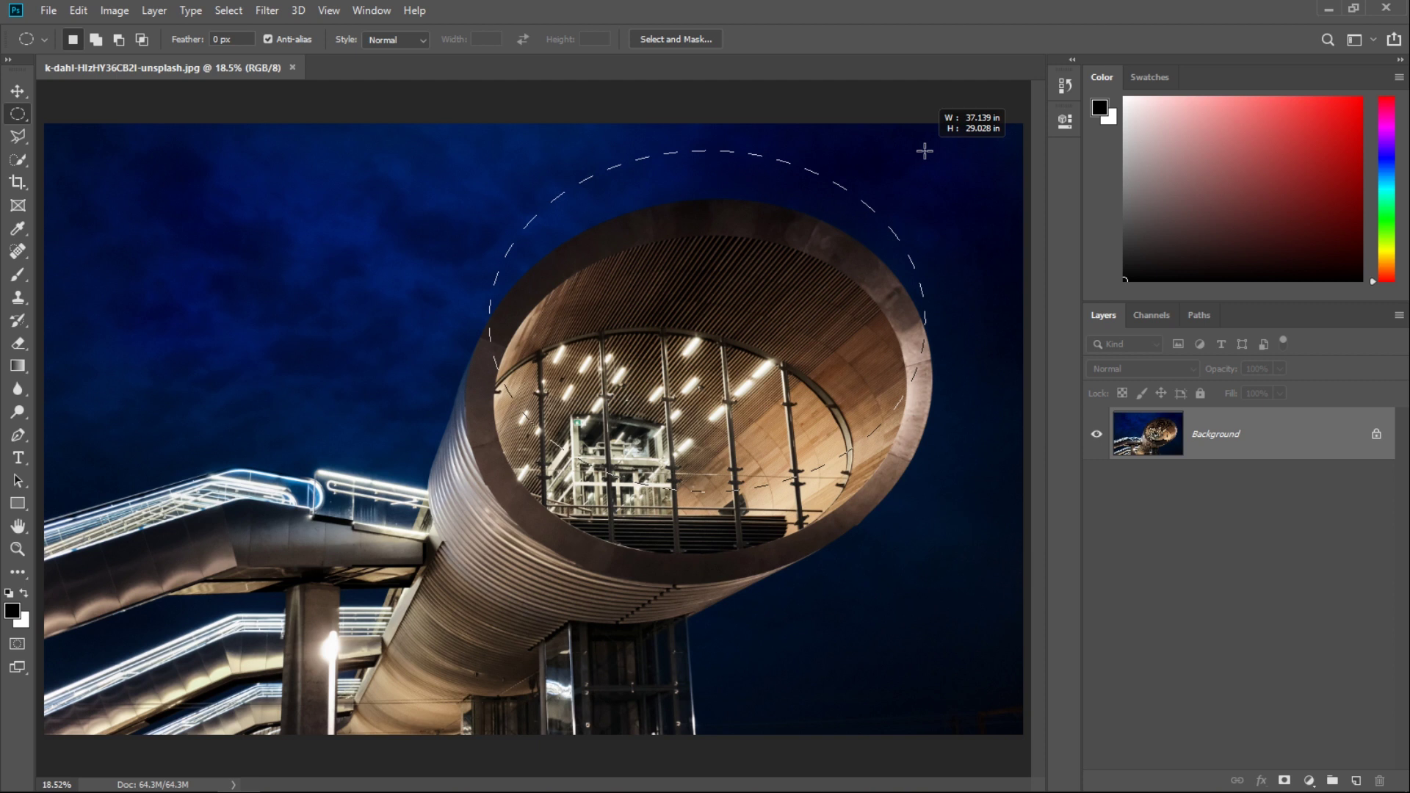
mouse_move(925, 152)
left_mouse_down()
mouse_move(893, 241)
mouse_move(939, 190)
left_mouse_up()
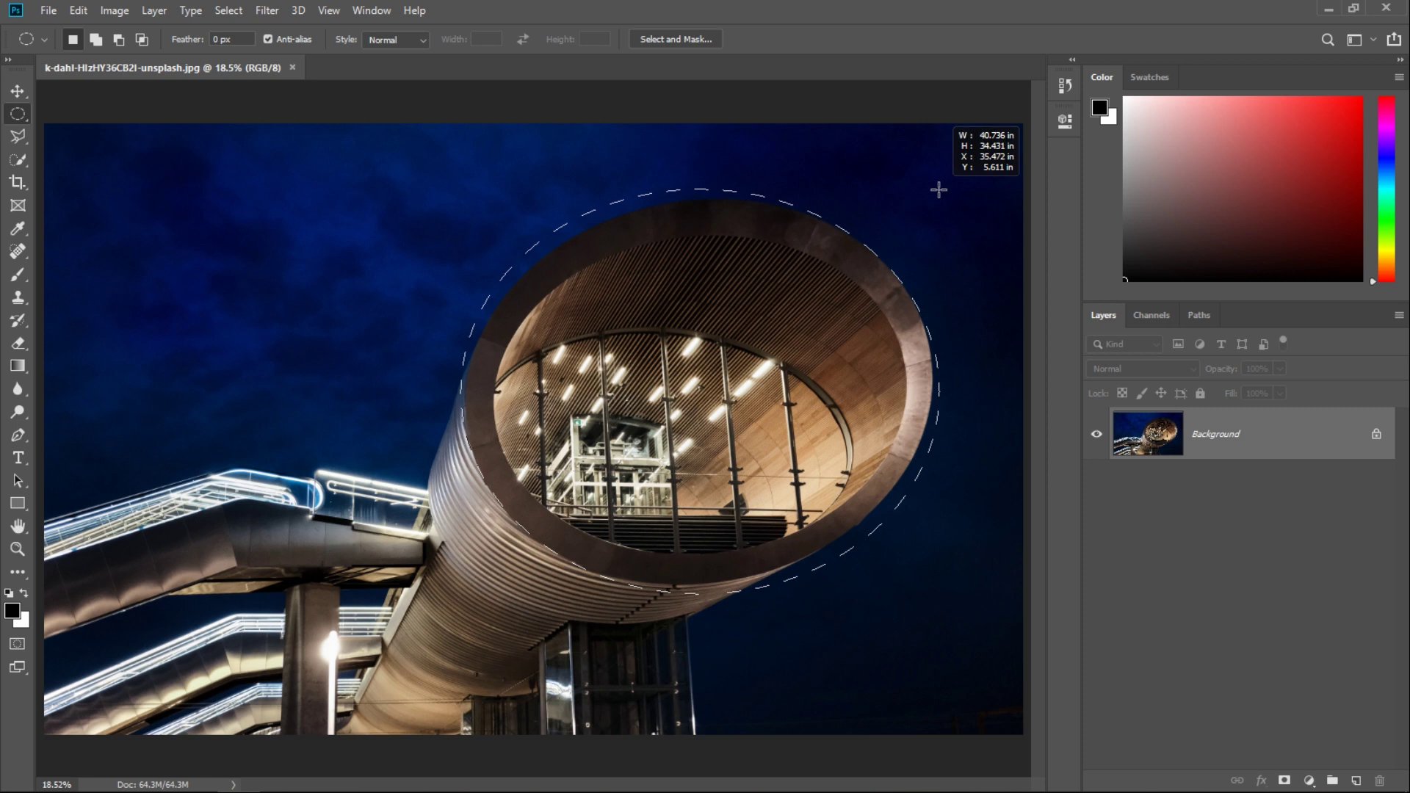
left_click_drag(939, 190, 939, 190)
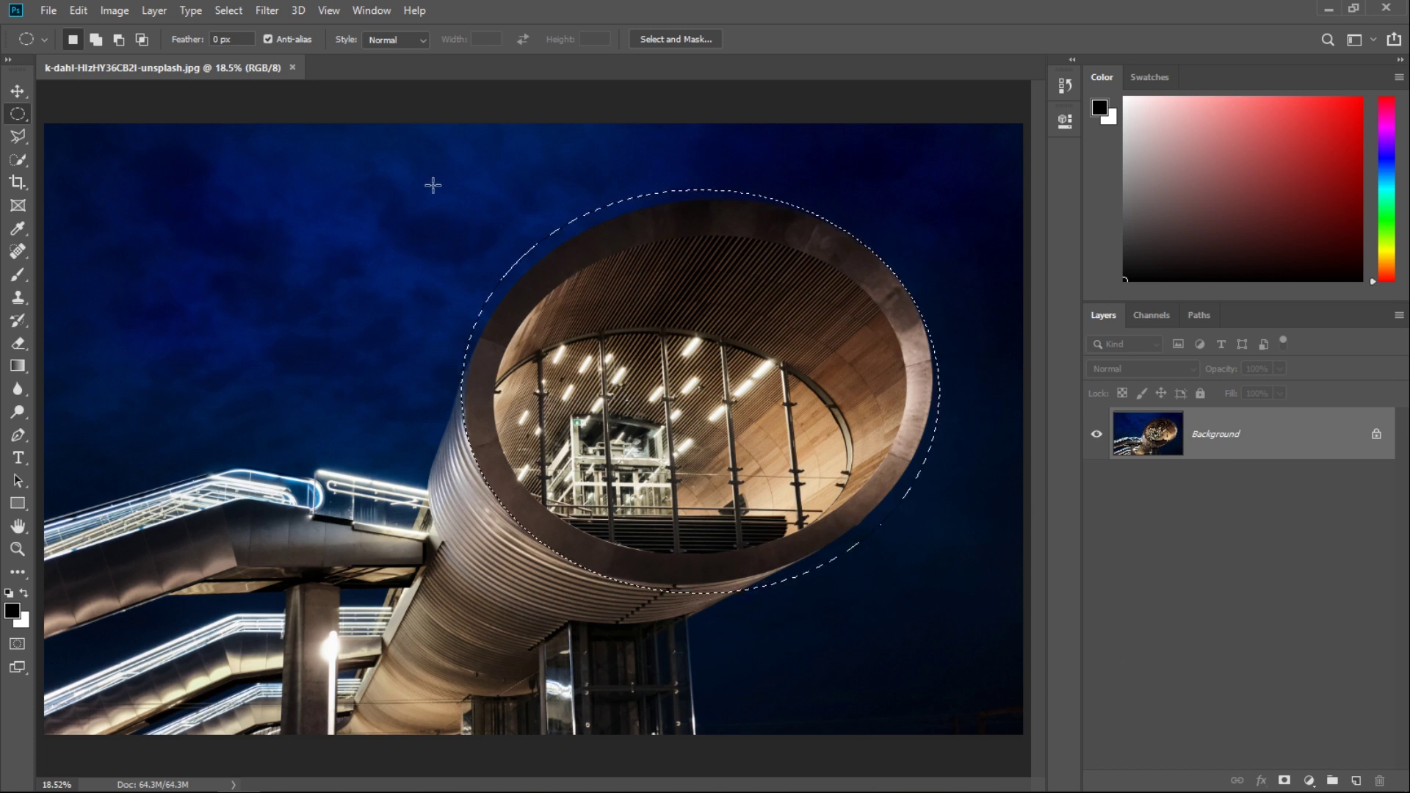
left_click(229, 10)
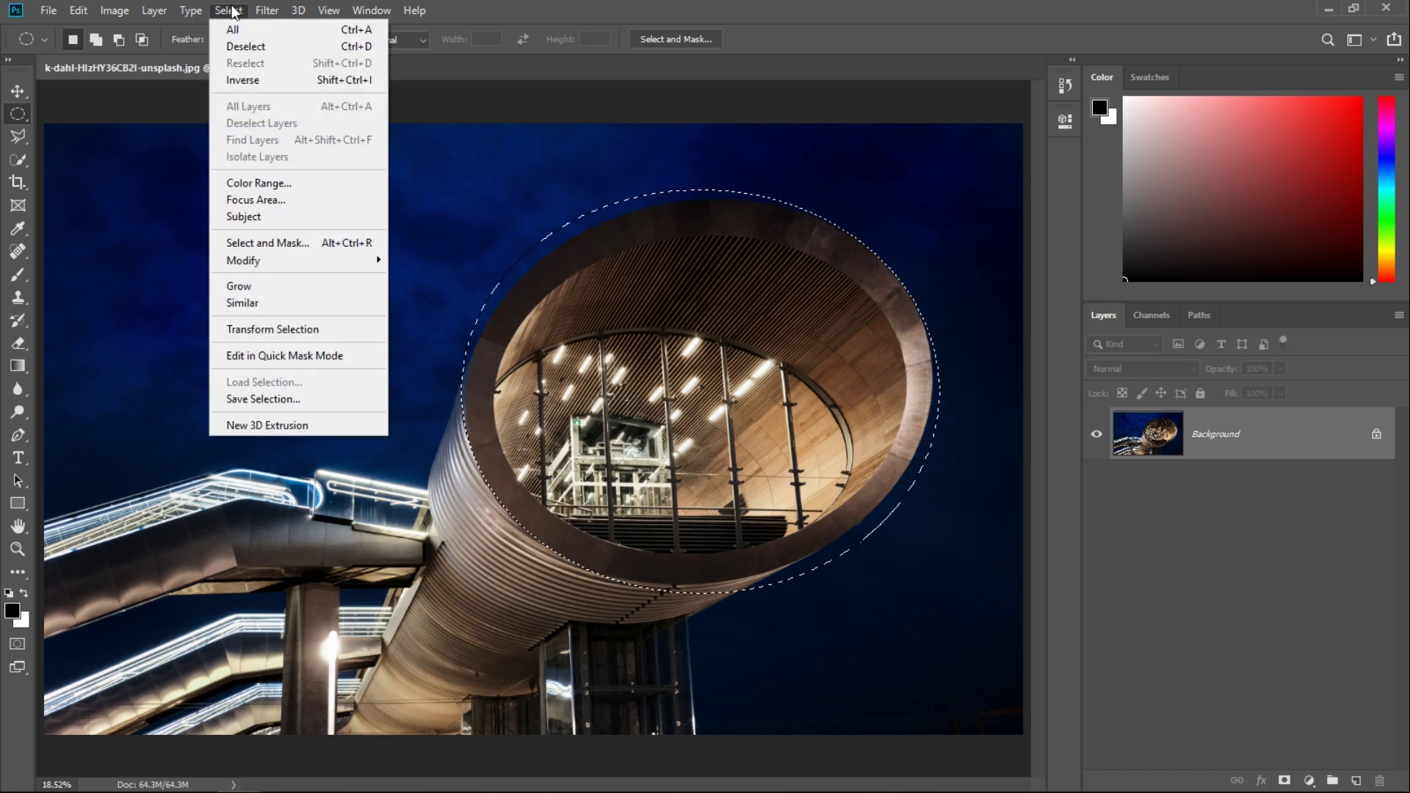
- Enter Transform Selection and adjust the ellipse's top edge to meet the rim
left_click(265, 331)
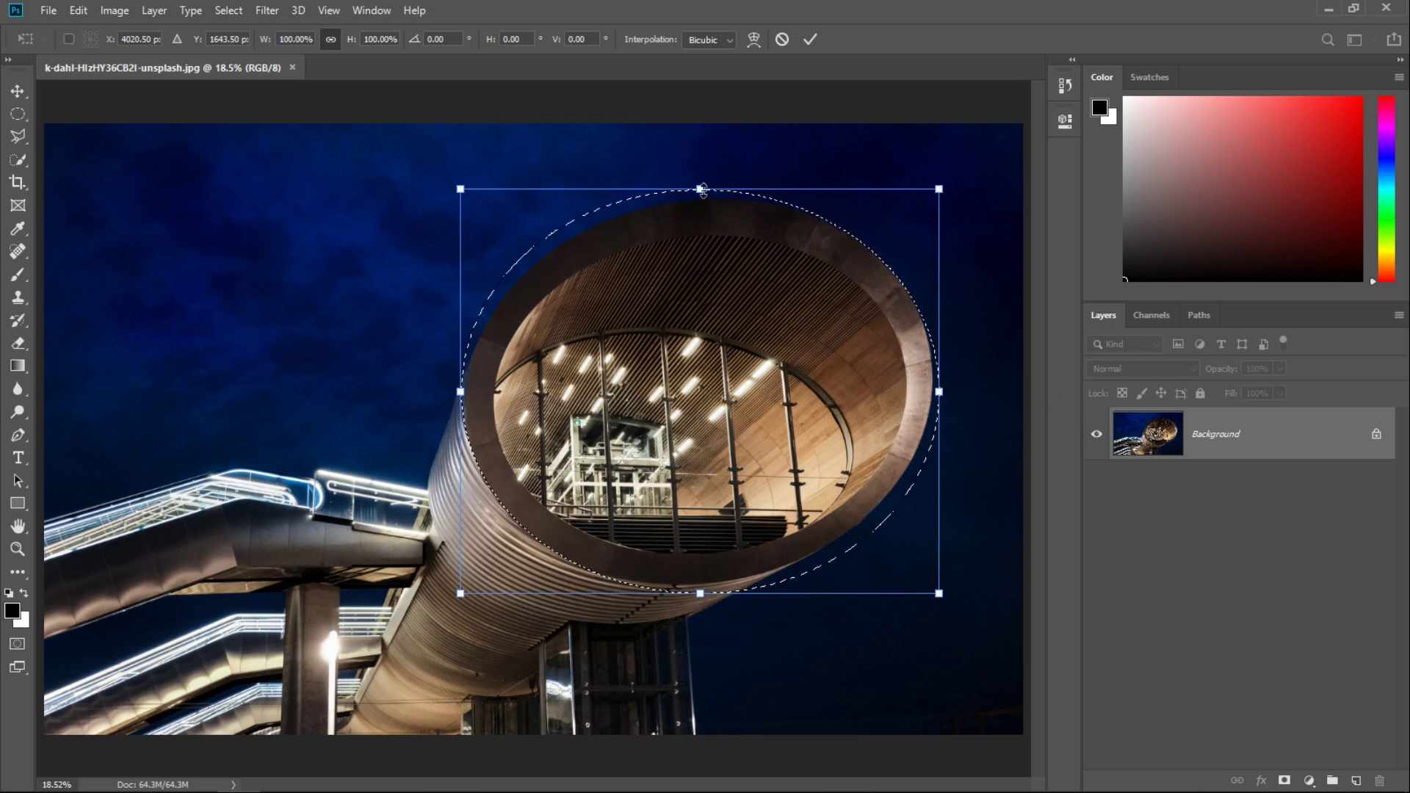
mouse_move(706, 191)
left_mouse_down()
mouse_move(711, 126)
mouse_move(703, 199)
left_mouse_up()
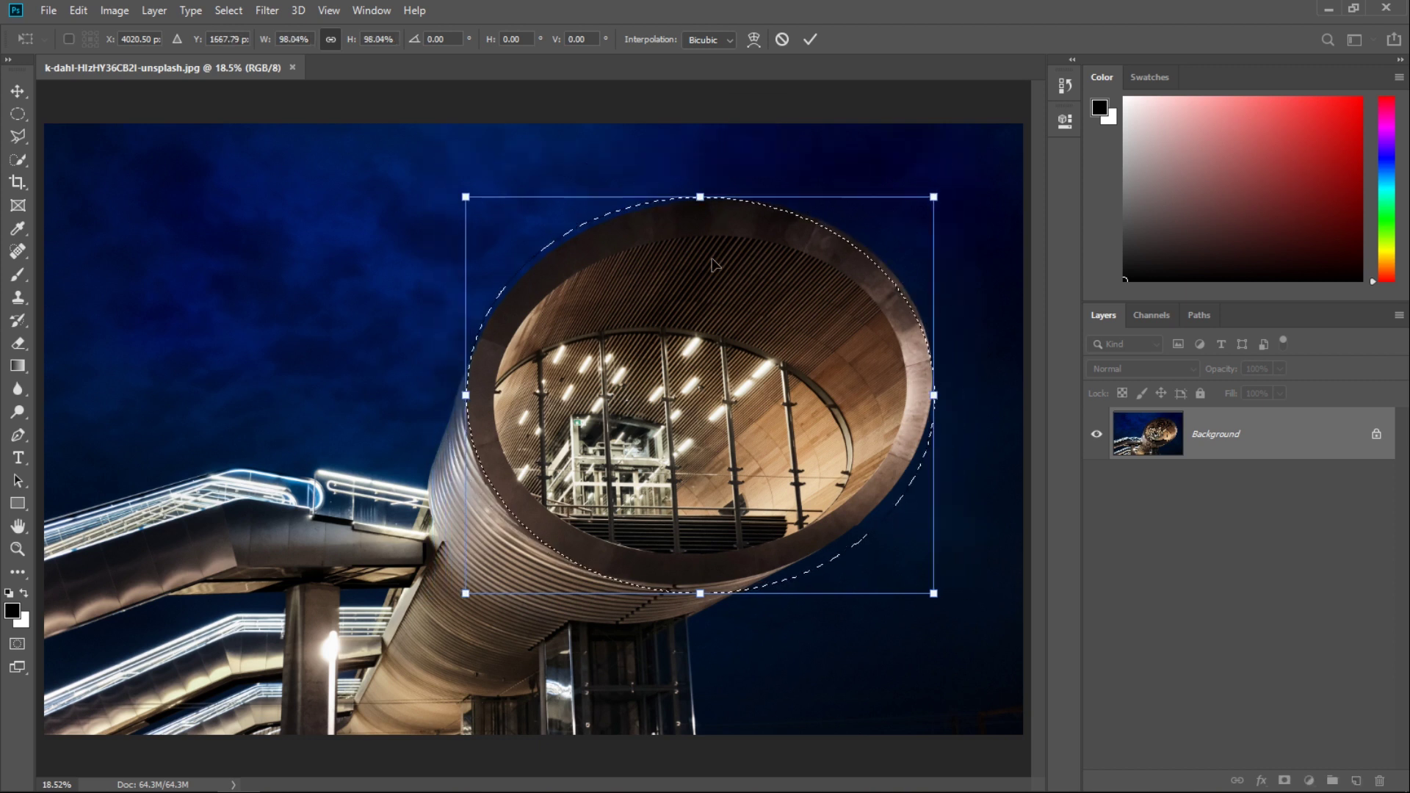
left_click_drag(701, 197, 704, 177)
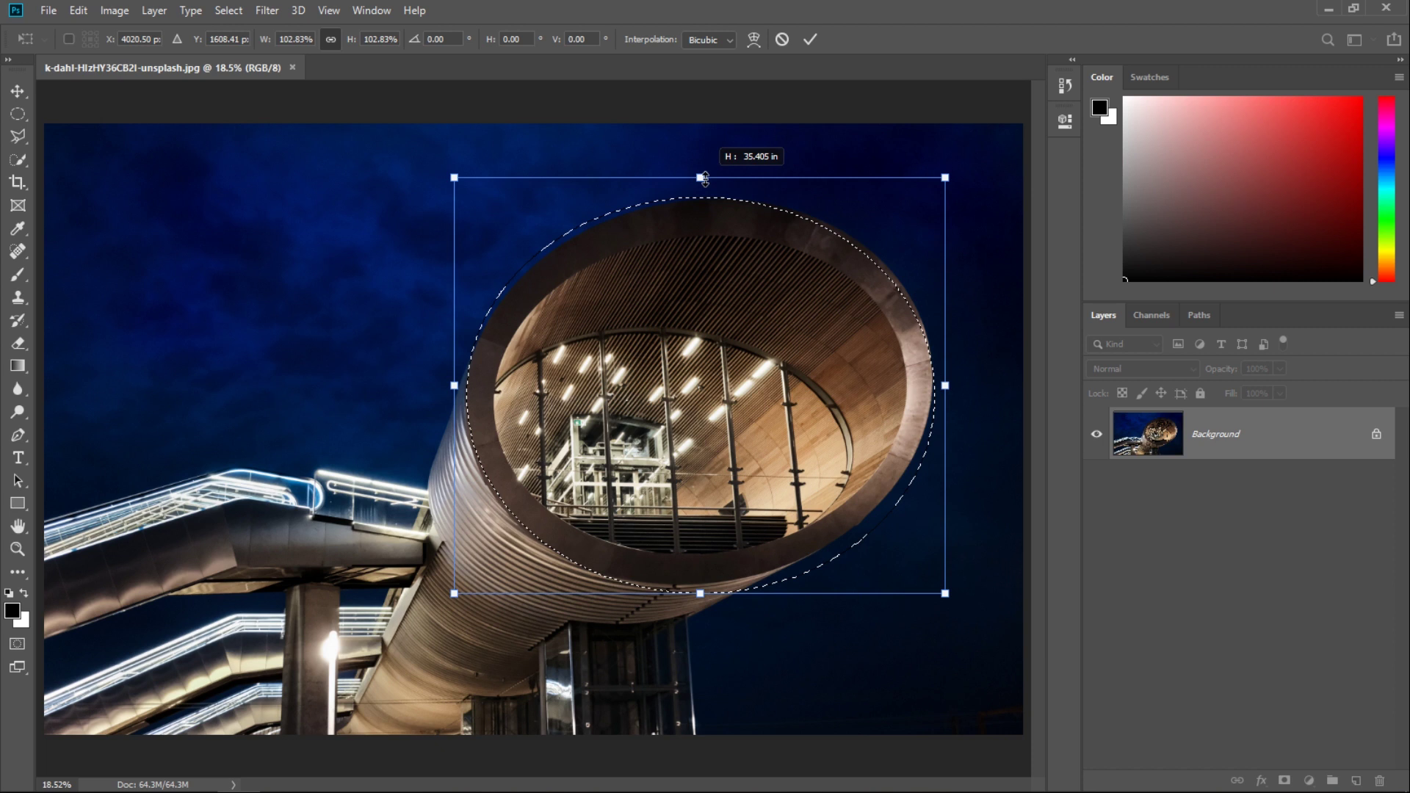
left_click_drag(705, 178, 701, 195)
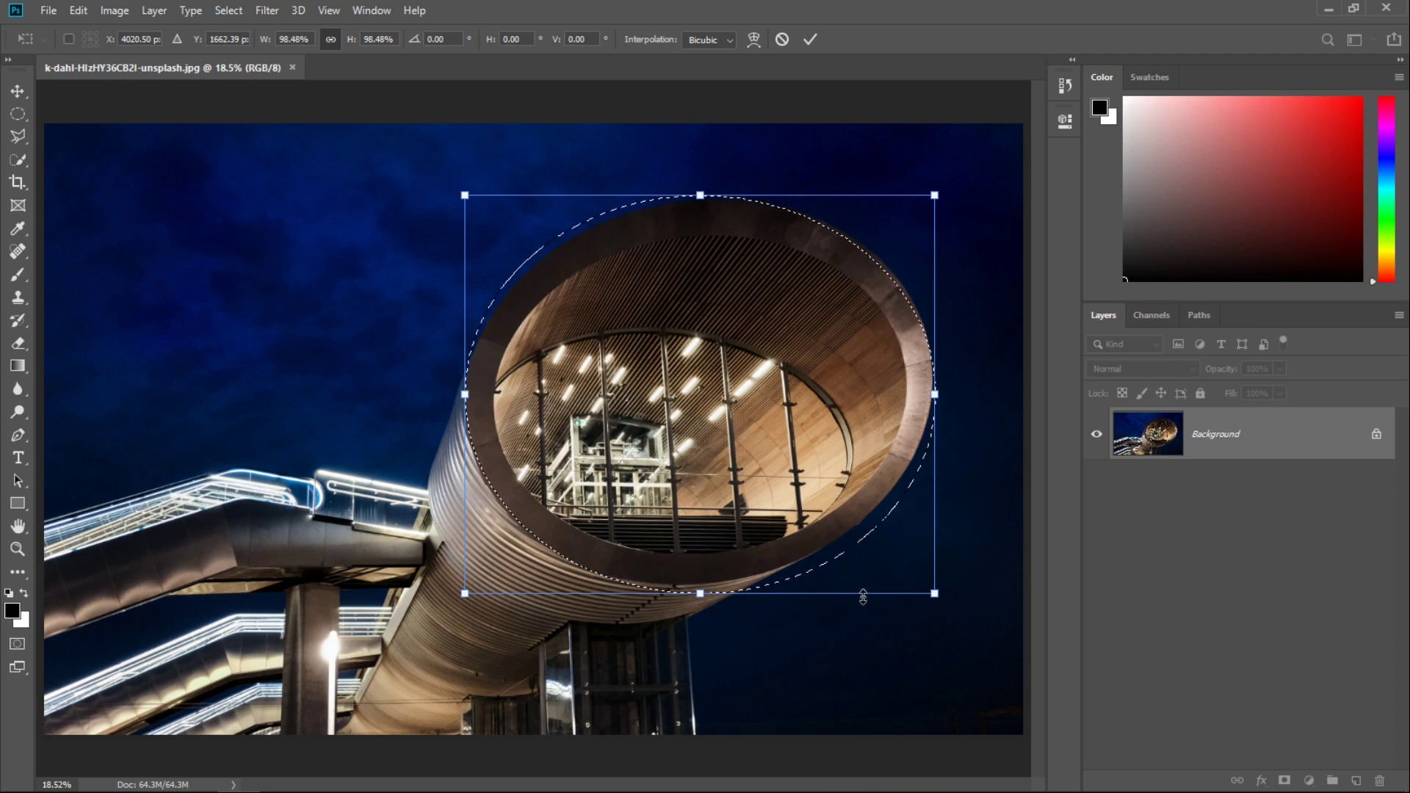
- Zoom in on the opening and fit the ellipse's left and right sides to the rim
key("ctrl+plus")
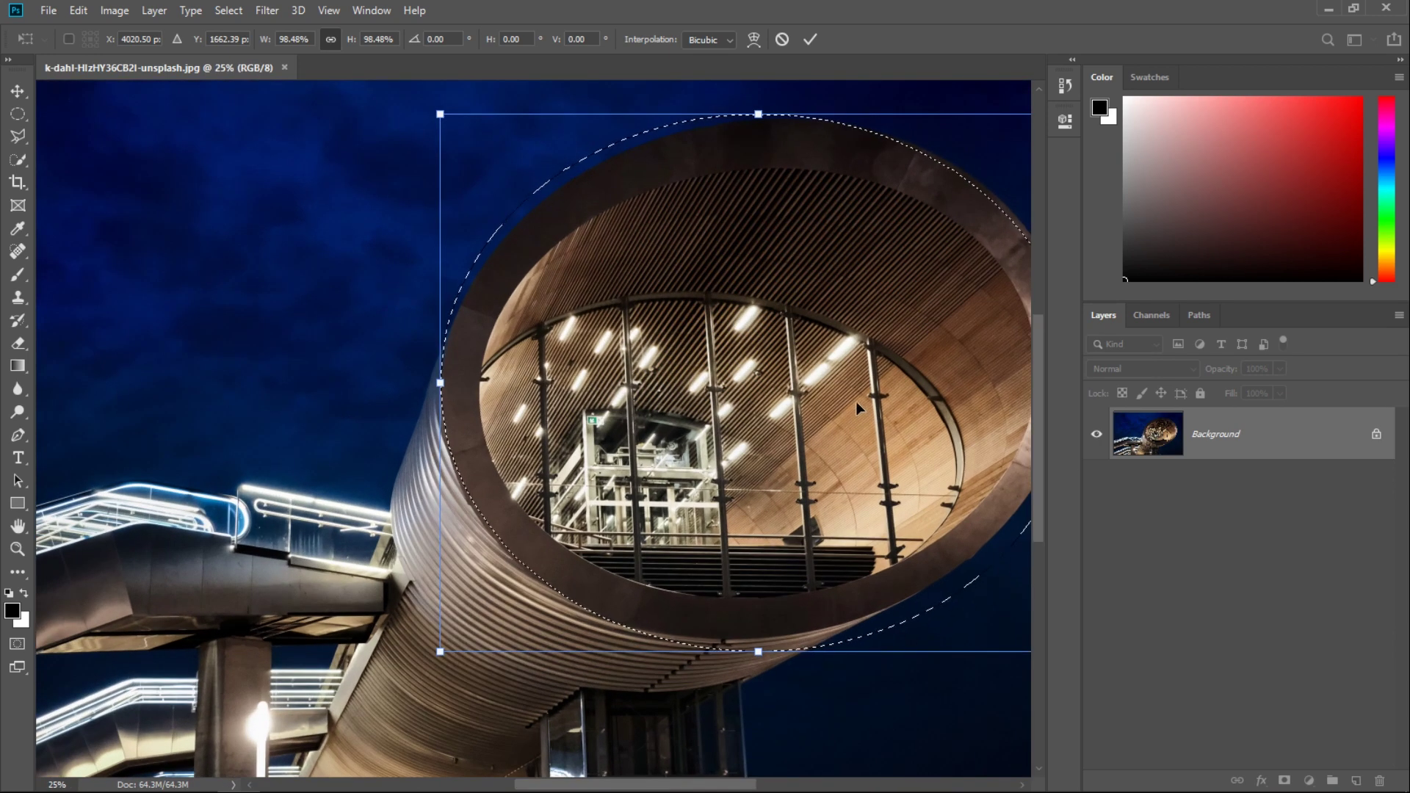
left_click_drag(856, 401, 668, 397)
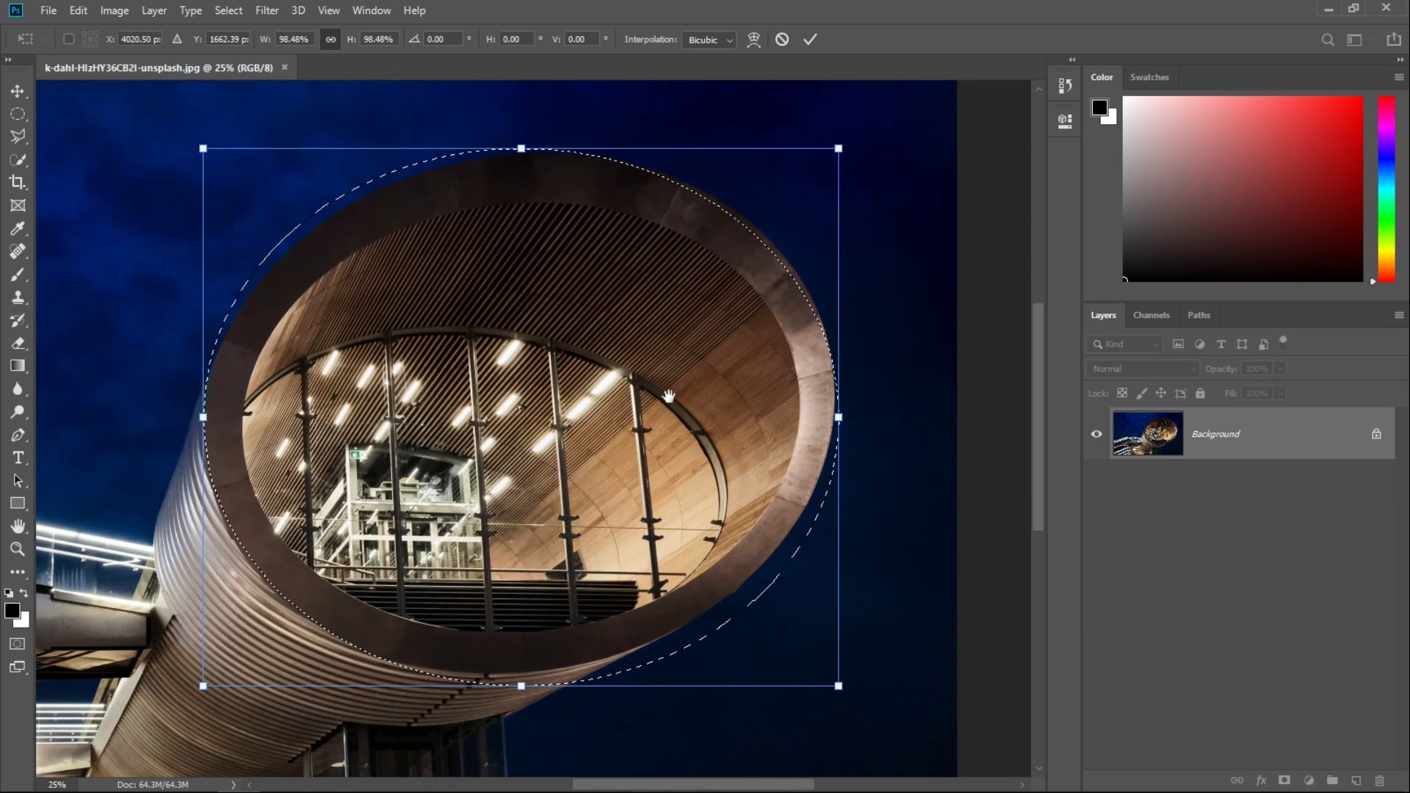
mouse_move(202, 417)
left_mouse_down()
mouse_move(174, 421)
mouse_move(200, 417)
left_mouse_up()
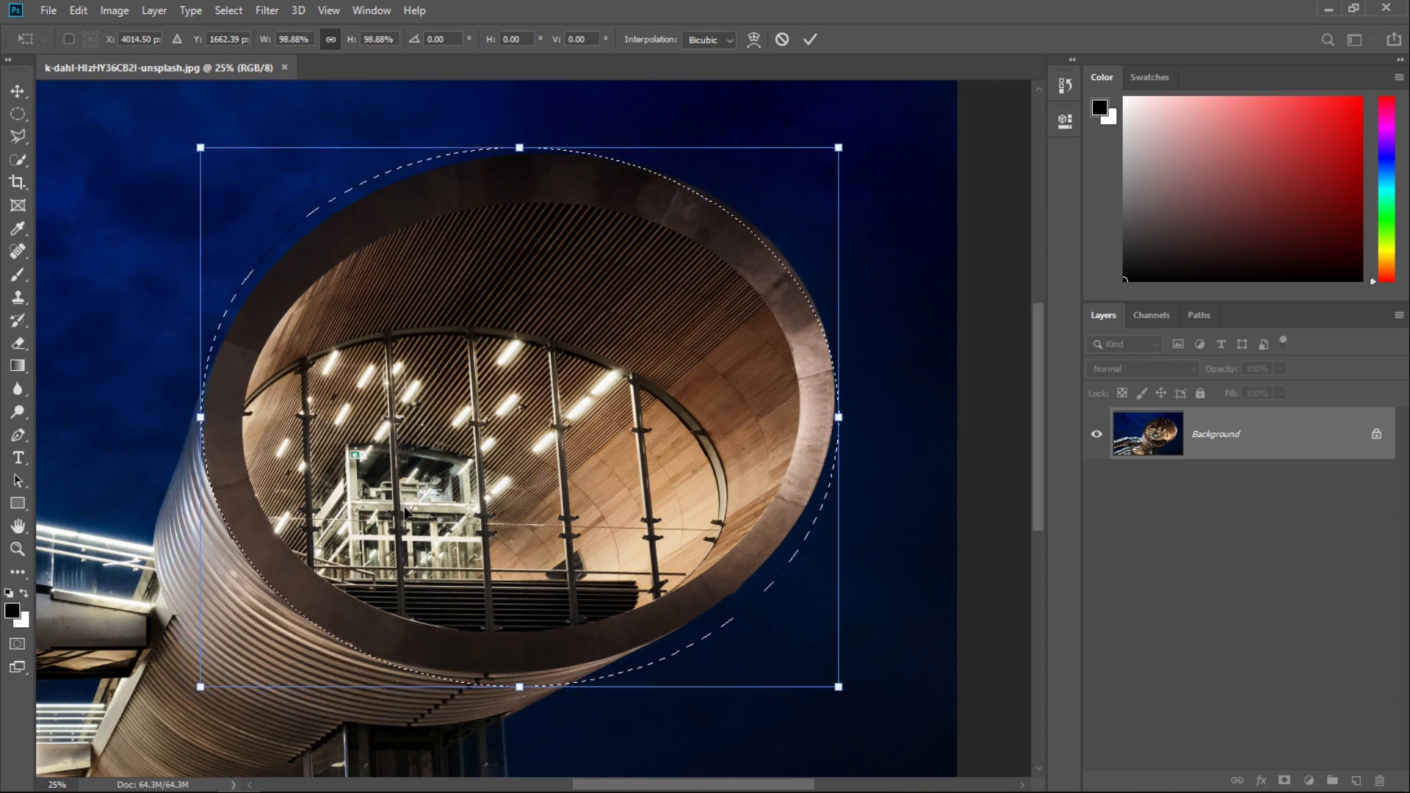
left_click_drag(839, 441, 834, 441)
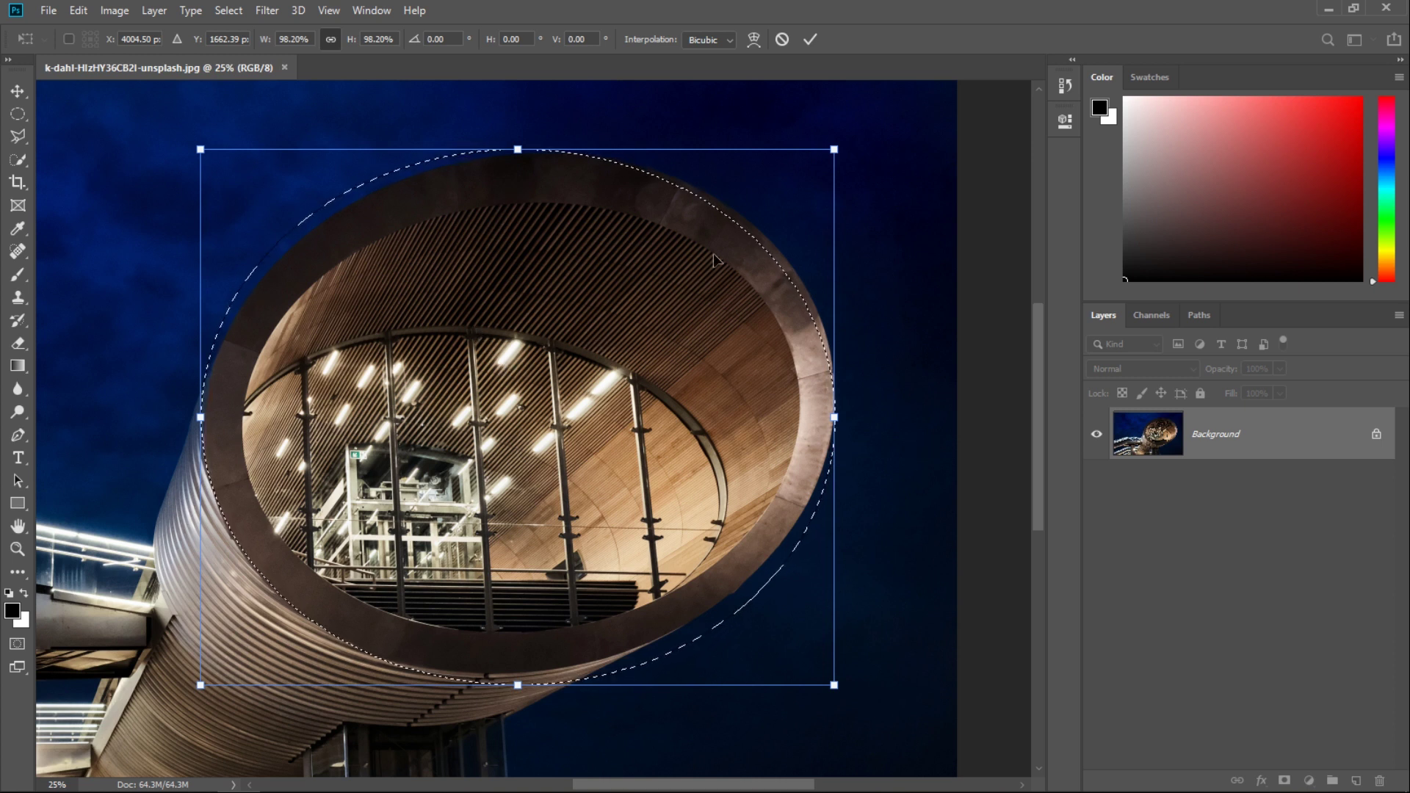
- Switch to Warp mode and bend the upper-left, lower-right and upper-right edges onto the rim
left_click(752, 40)
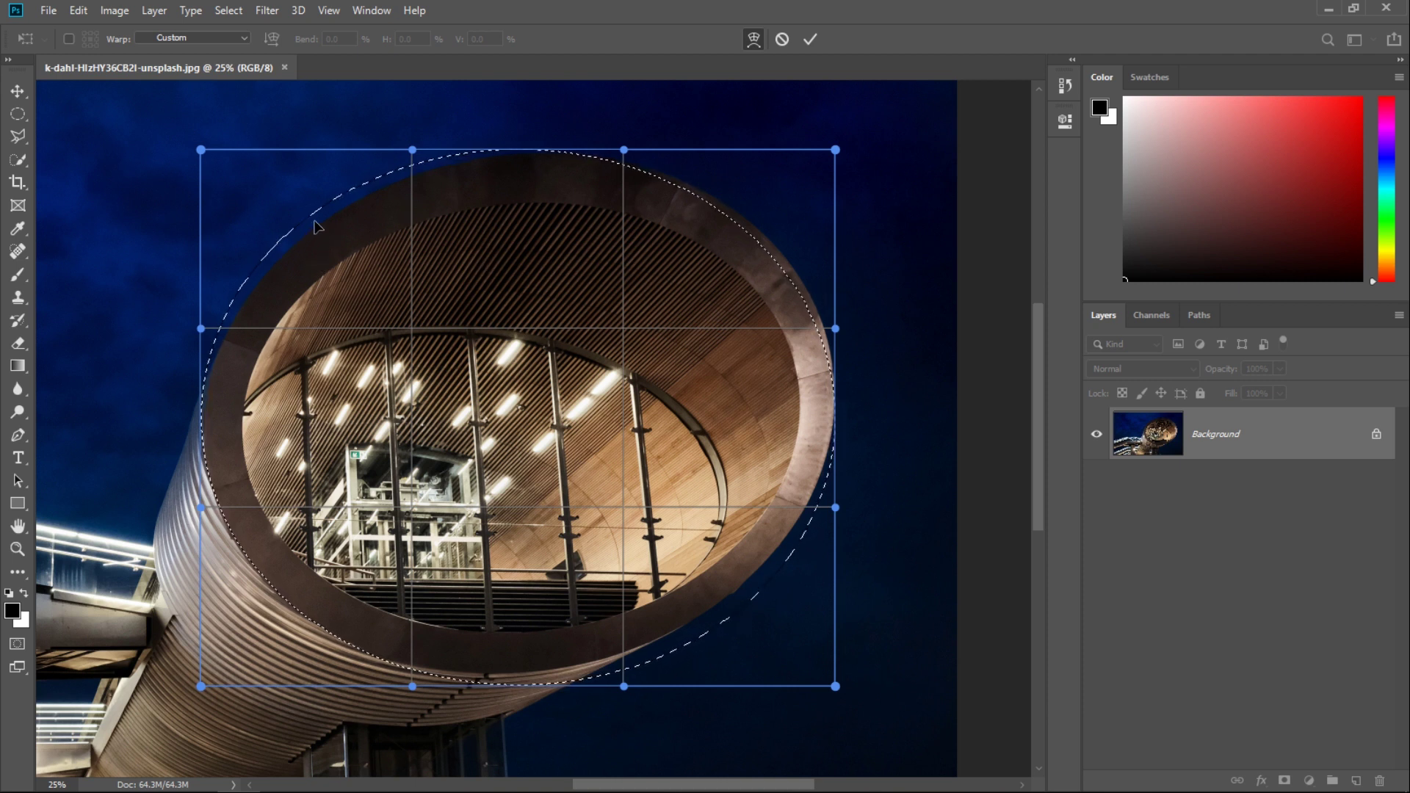
left_click_drag(316, 226, 311, 221)
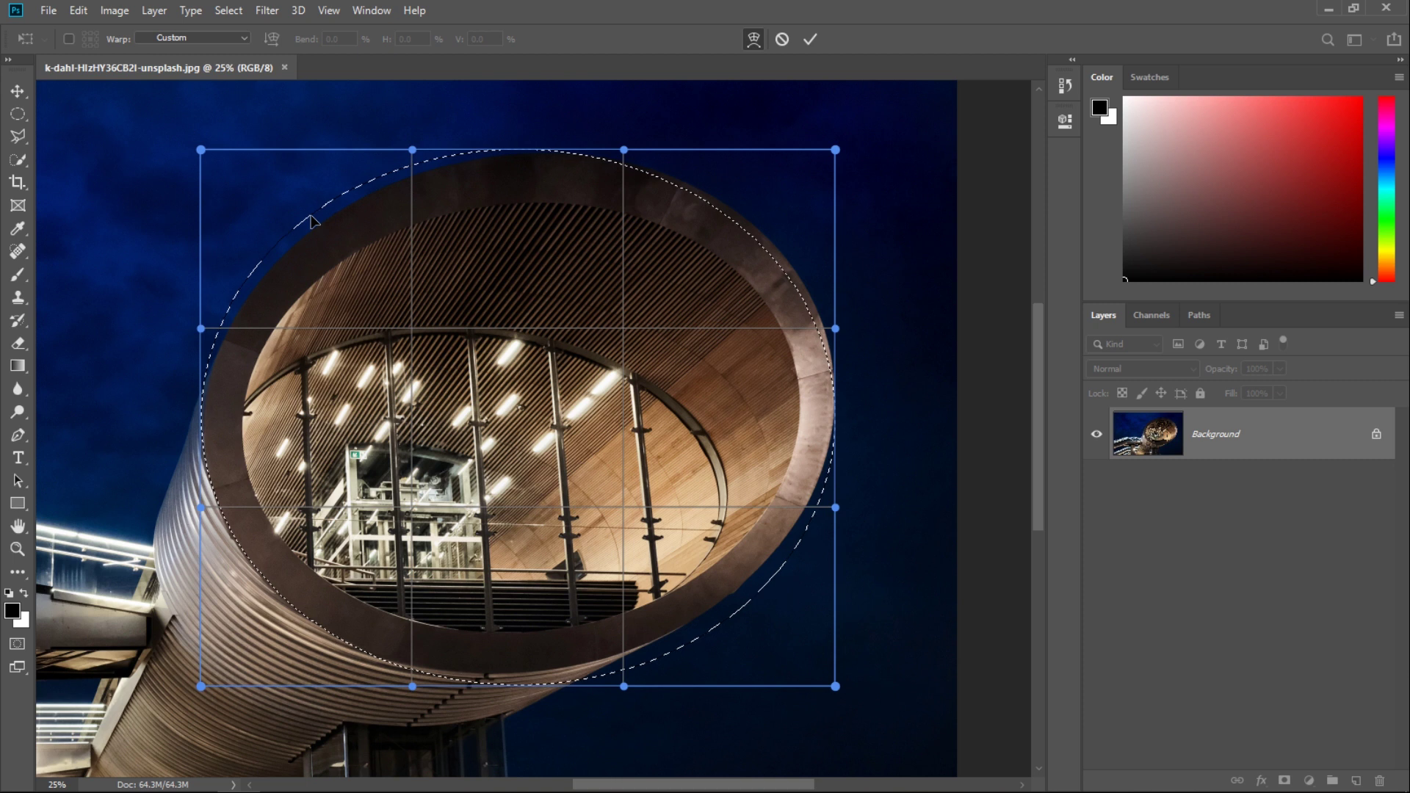
left_click_drag(311, 221, 320, 229)
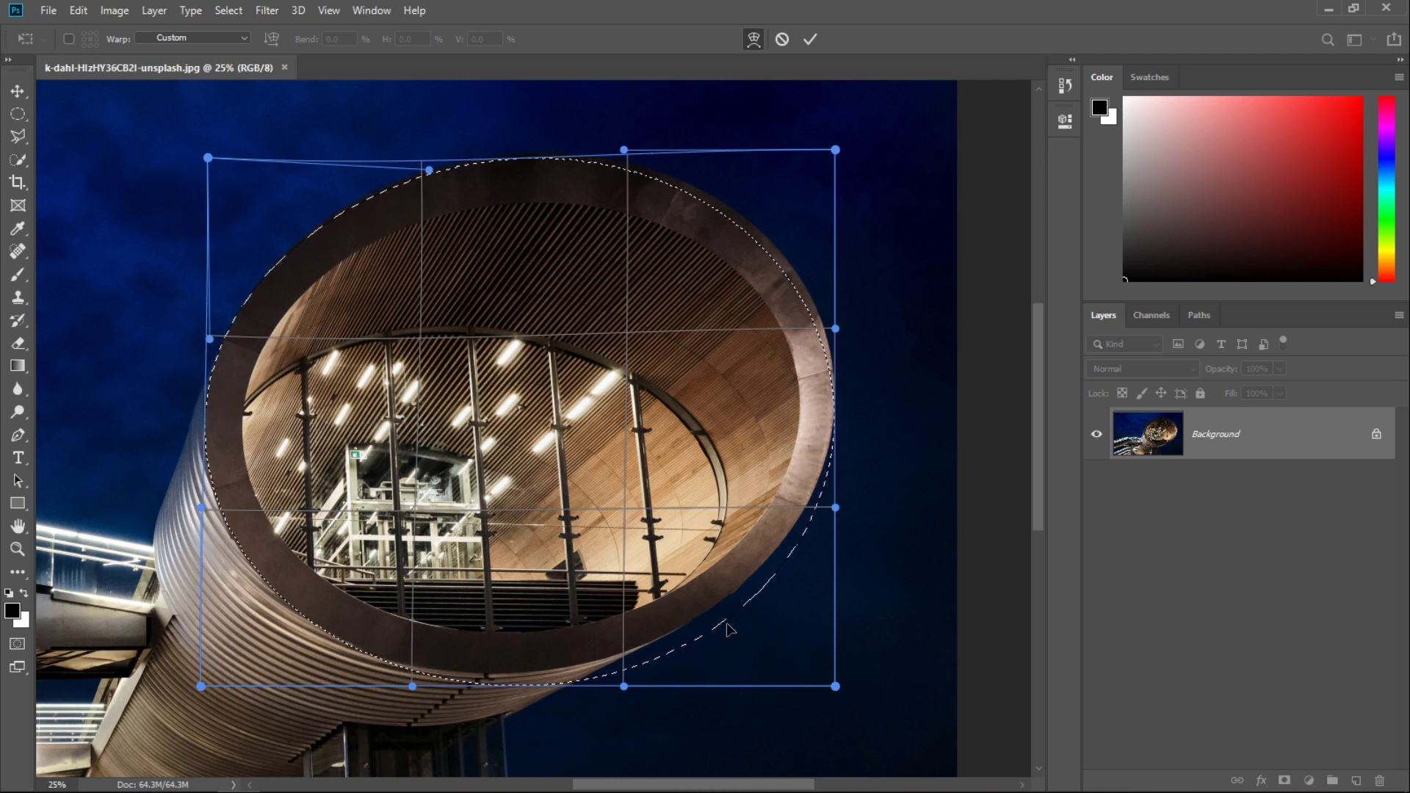
left_click_drag(702, 645, 692, 629)
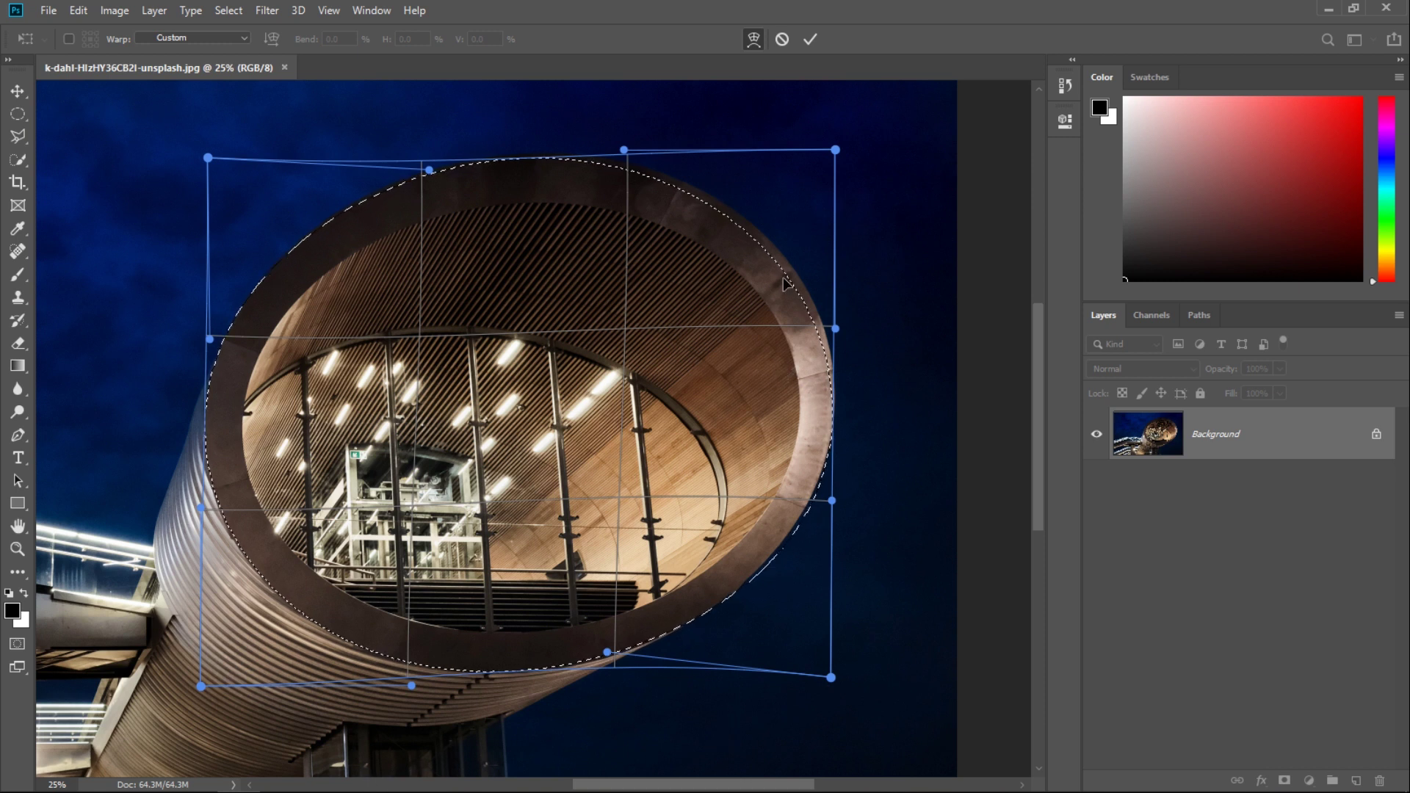
left_click_drag(784, 281, 795, 269)
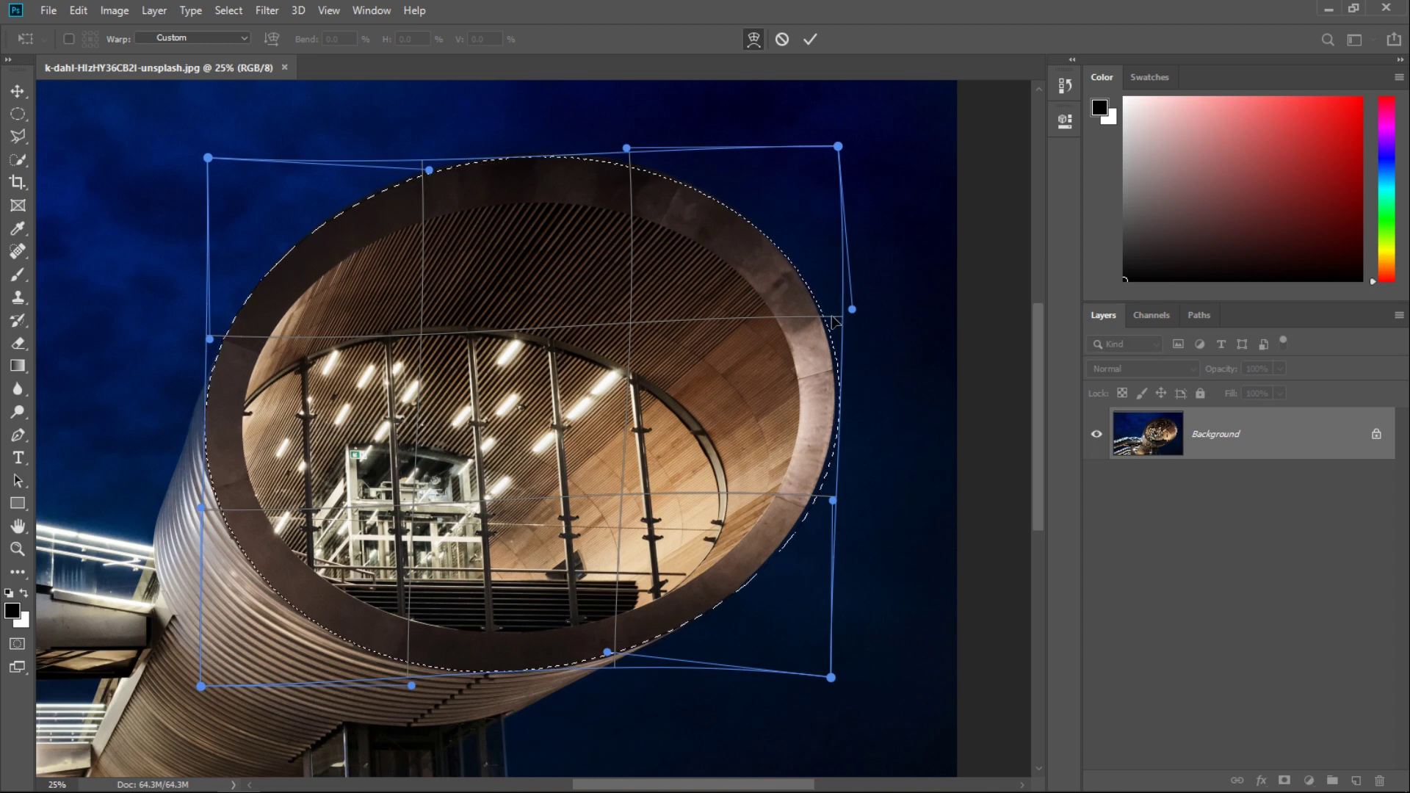
key("ctrl+plus")
key("ctrl+plus")
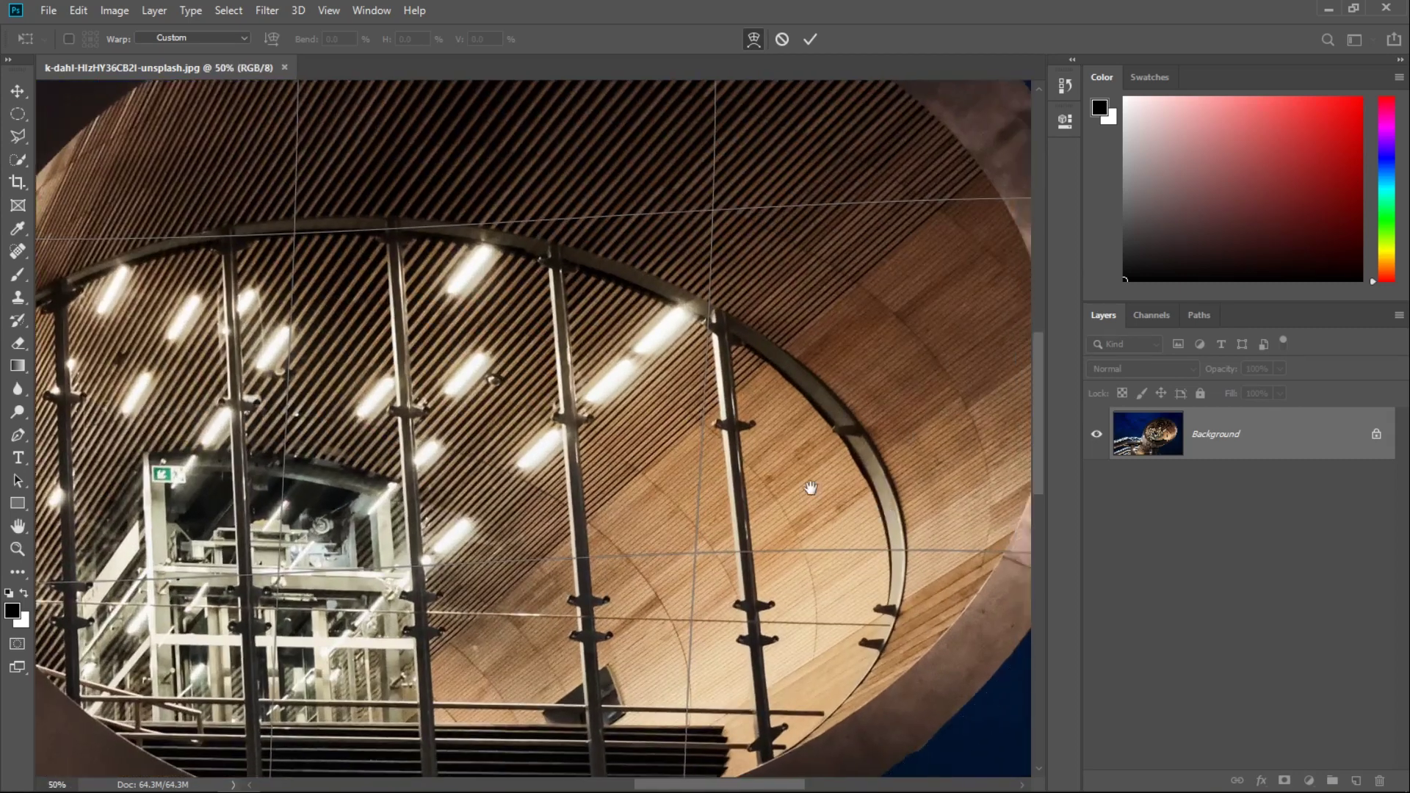
- Warp the right, bottom and left edges of the selection to follow the rim
left_click_drag(921, 435, 281, 411)
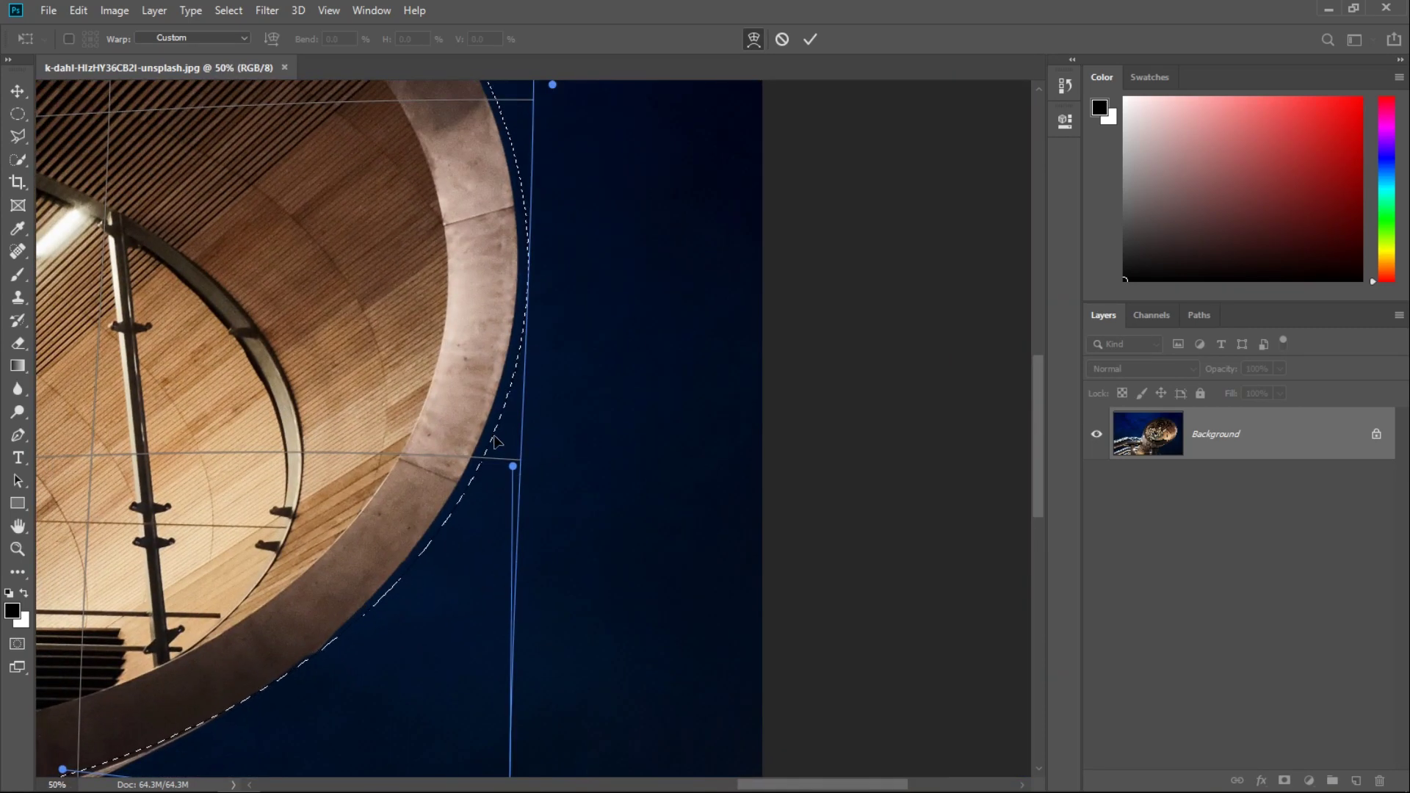
left_click_drag(494, 439, 482, 439)
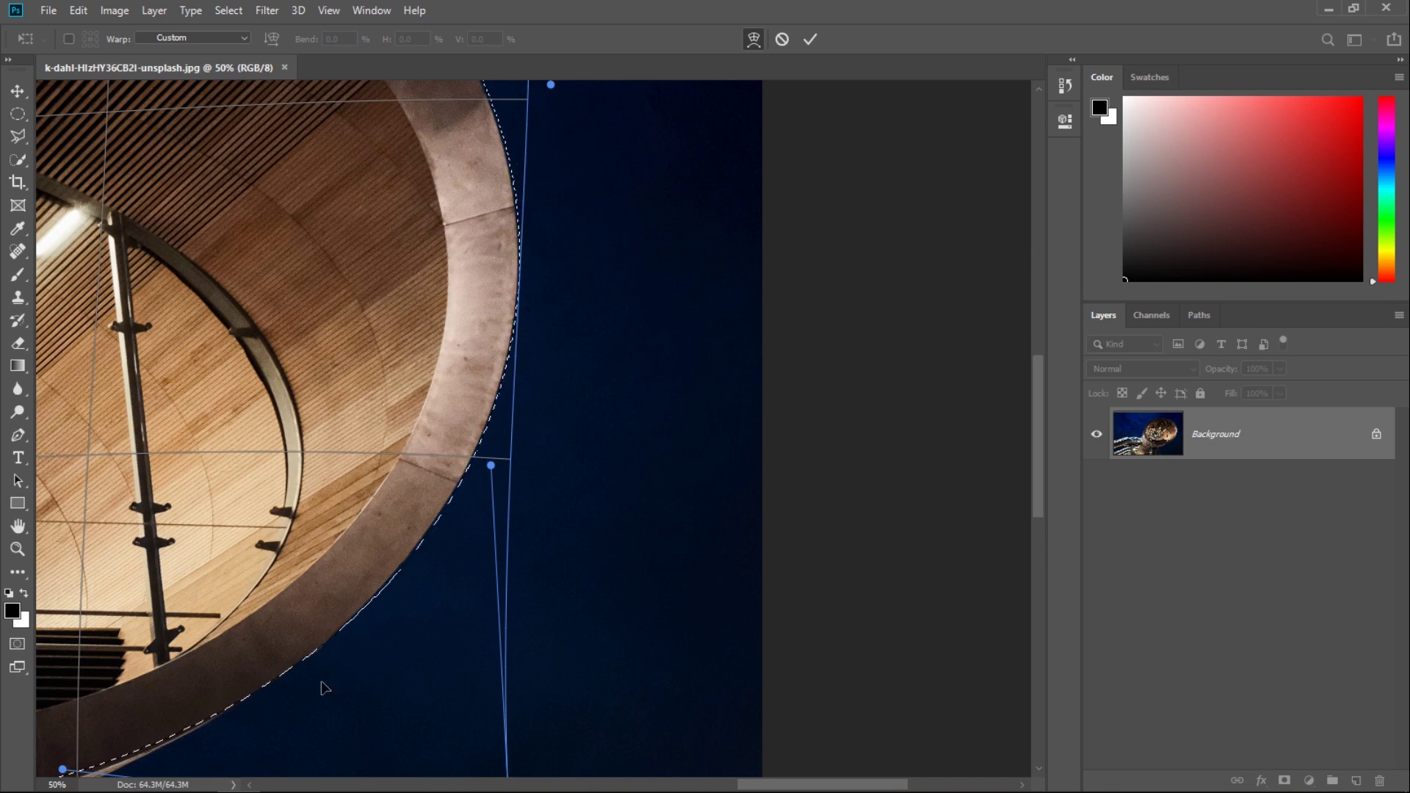
left_click_drag(323, 683, 664, 388)
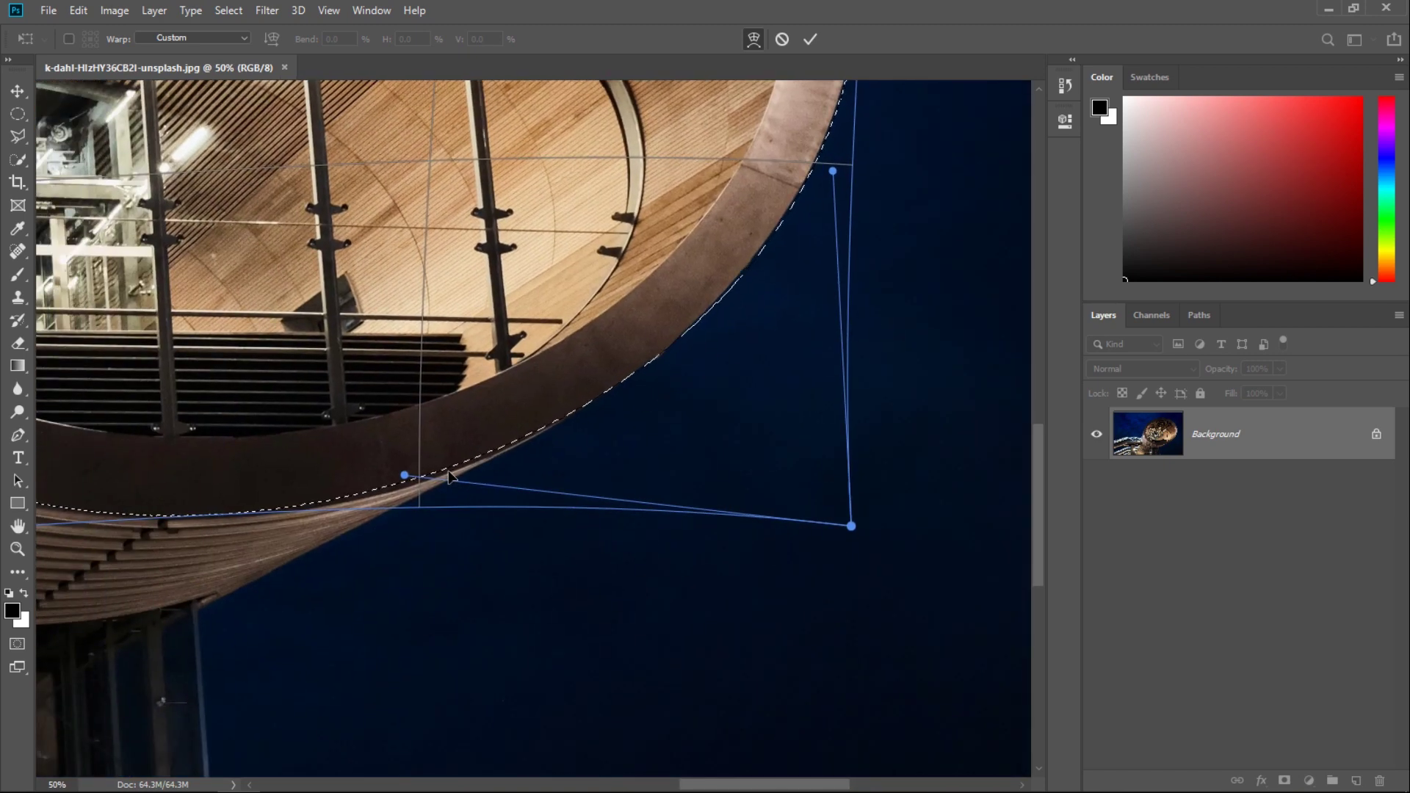
left_click_drag(450, 476, 444, 477)
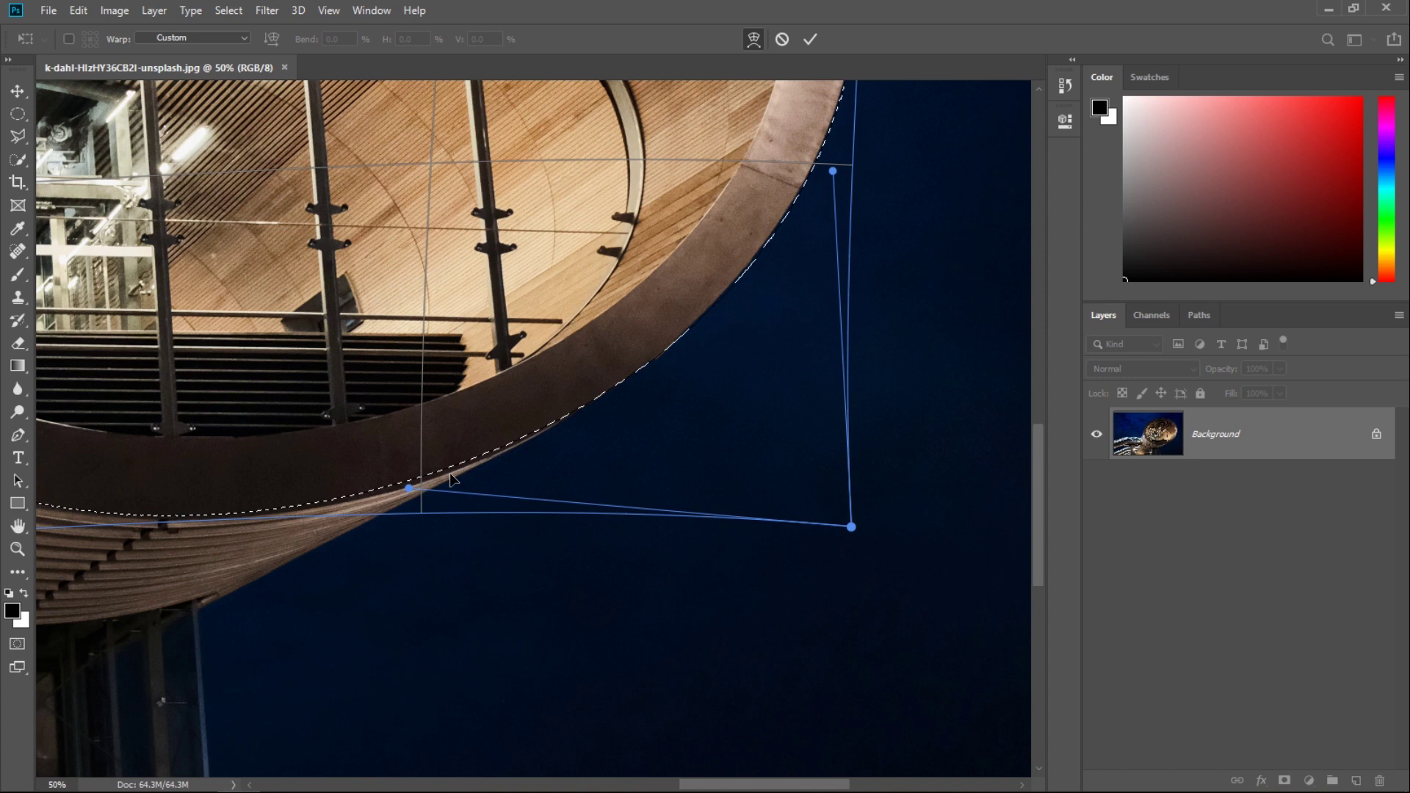
mouse_move(189, 595)
left_mouse_down()
mouse_move(417, 534)
mouse_move(445, 557)
left_mouse_up()
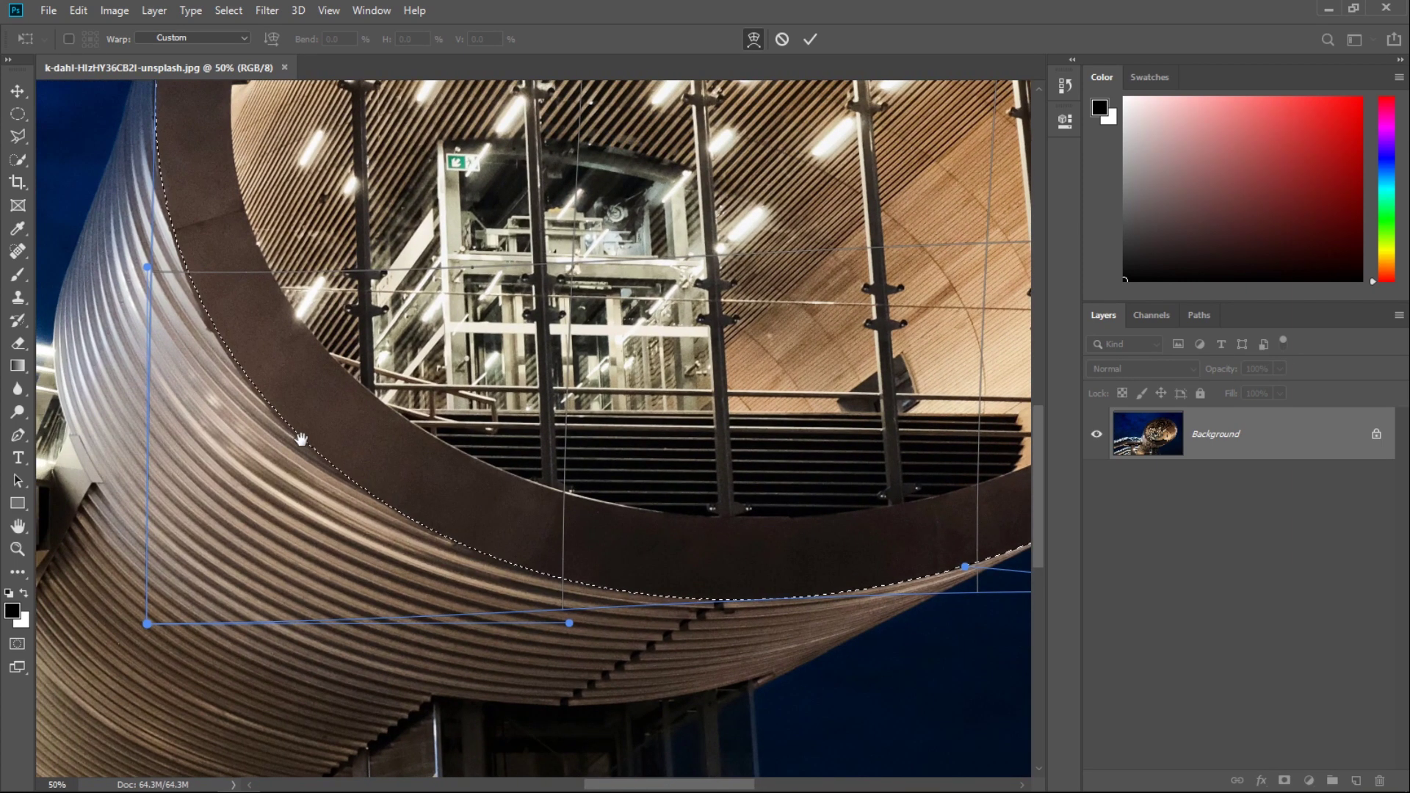
mouse_move(298, 439)
left_mouse_down()
mouse_move(452, 521)
mouse_move(328, 622)
mouse_move(544, 563)
left_mouse_up()
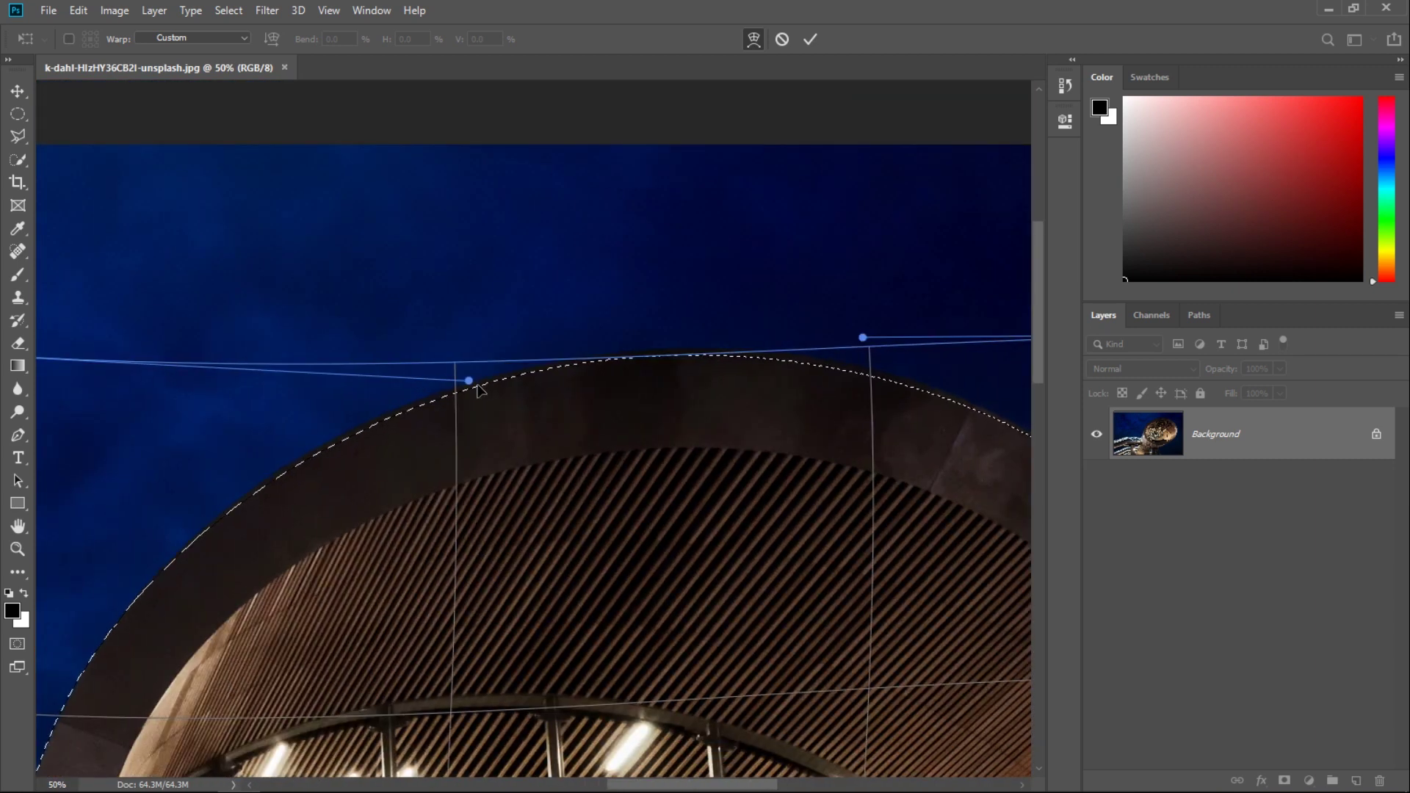
- Raise the top edge to the rim, check the lower right, and fit the image on screen
left_click_drag(485, 393, 483, 379)
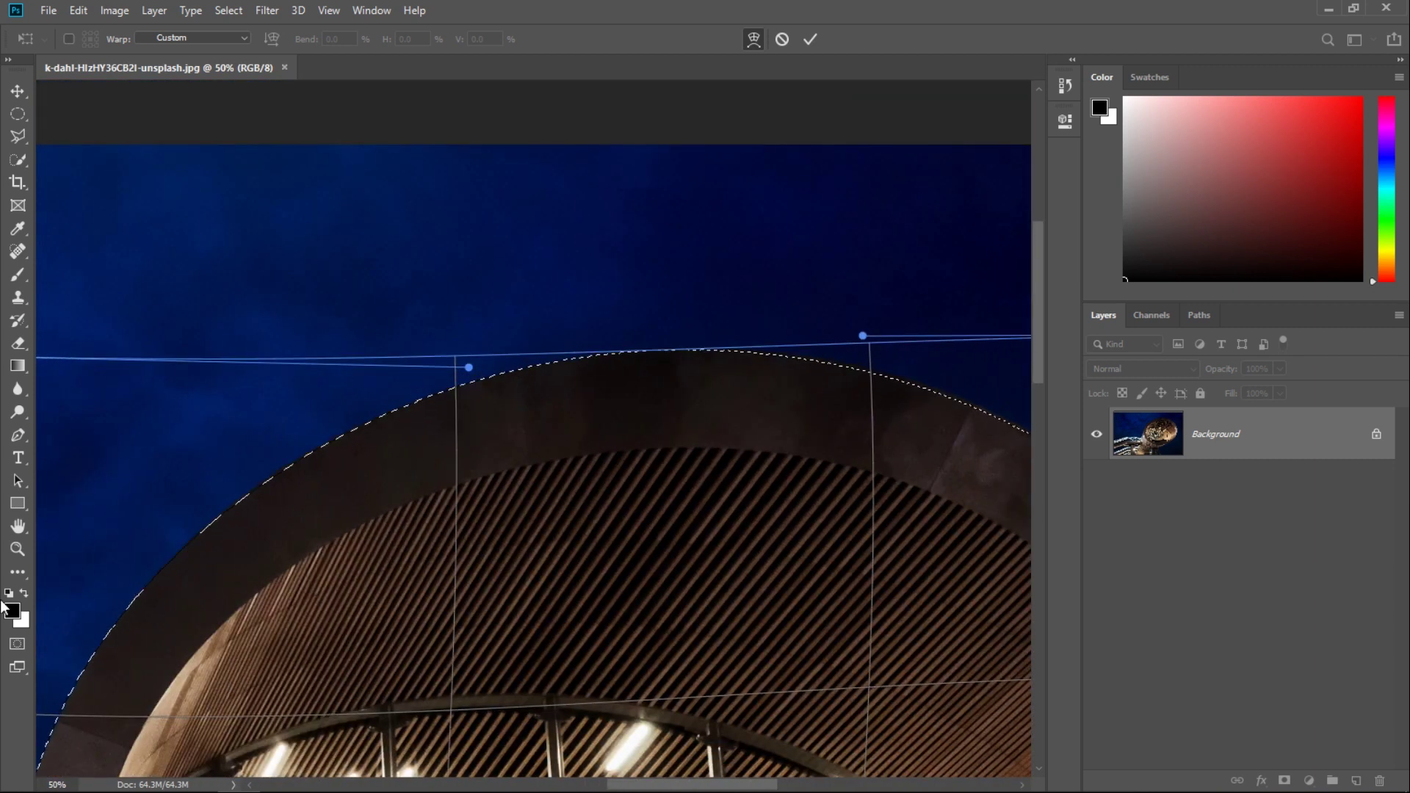
left_click_drag(857, 604, 284, 495)
mouse_move(694, 728)
left_mouse_down()
mouse_move(746, 421)
mouse_move(617, 419)
mouse_move(642, 463)
mouse_move(639, 566)
left_mouse_up()
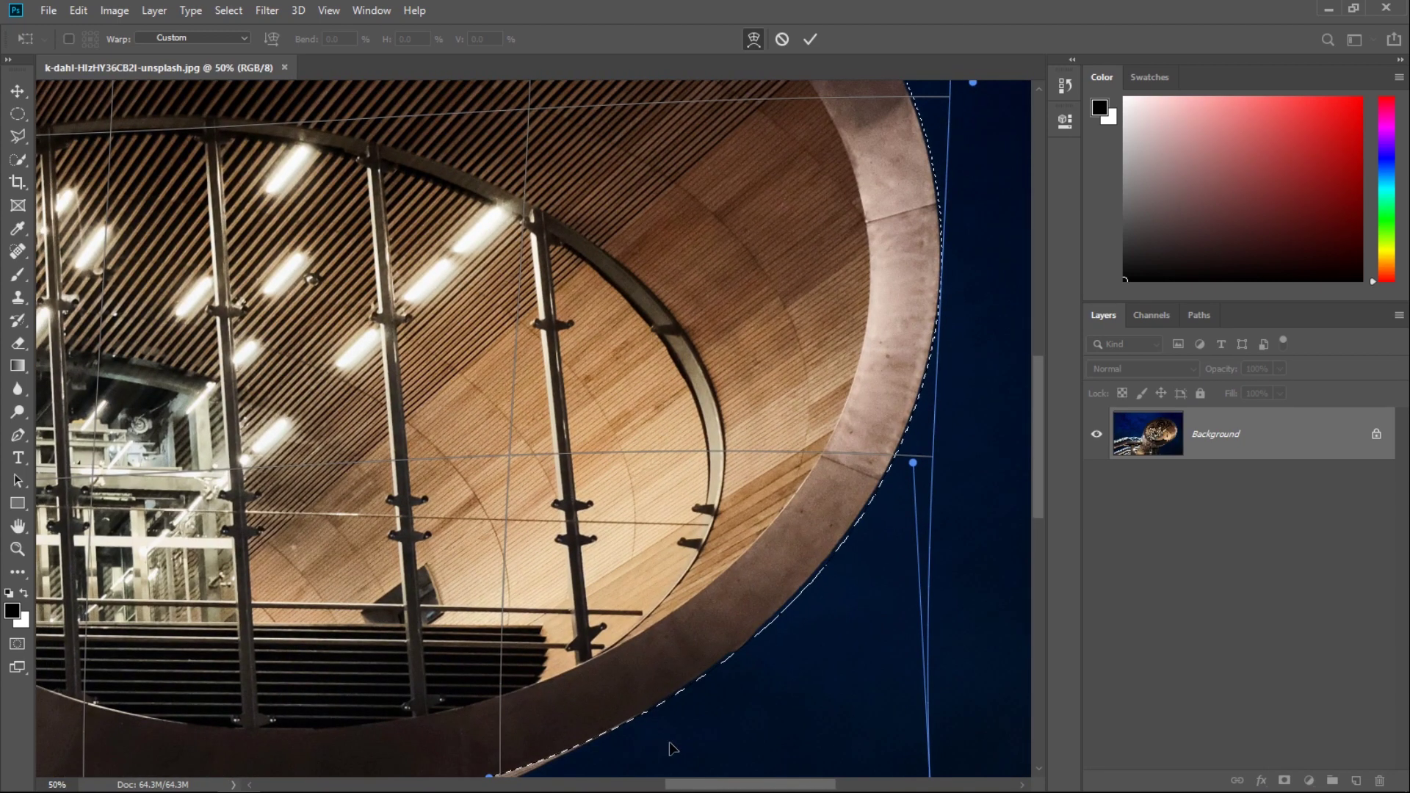
key("ctrl+0")
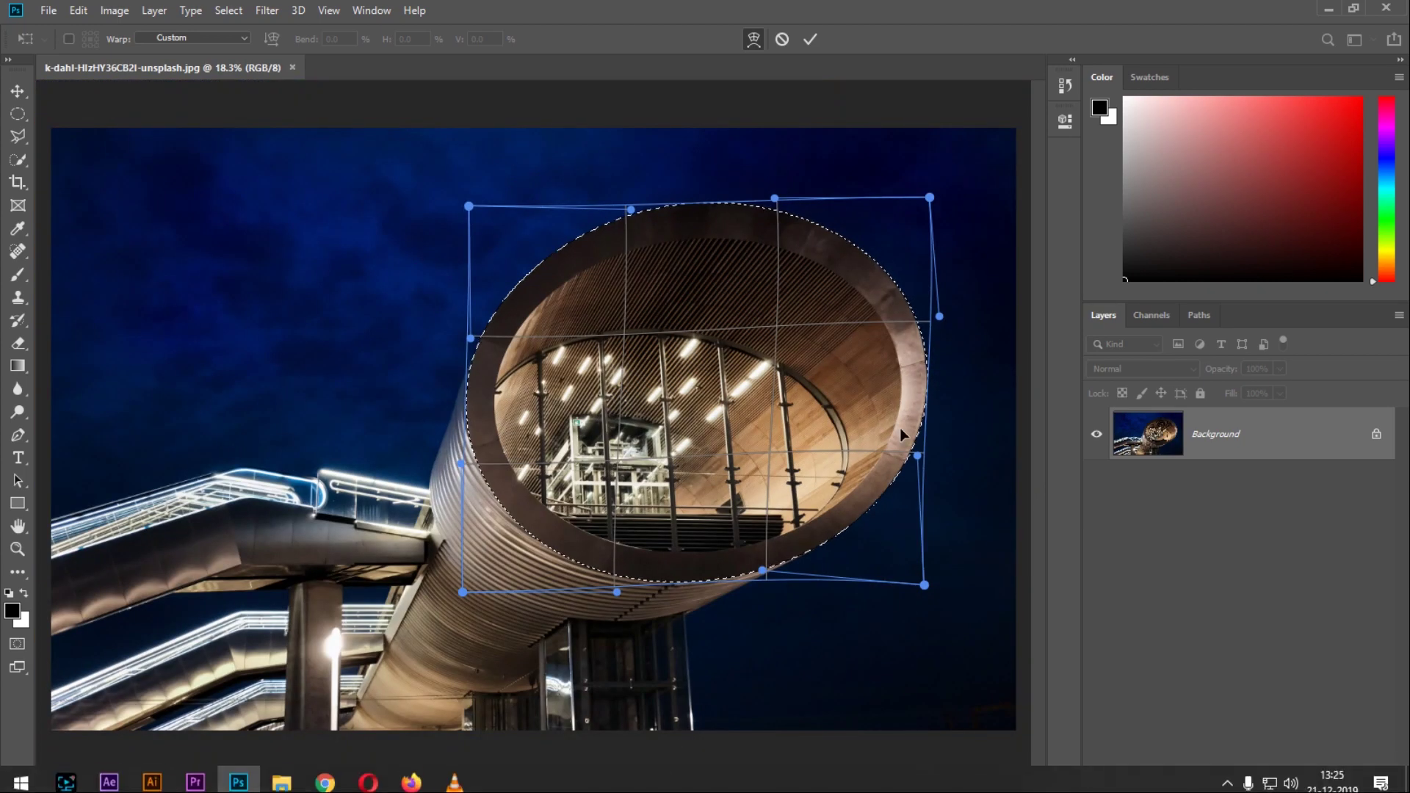
- Commit the warp so the selection traces the tube's rim
left_click(811, 41)
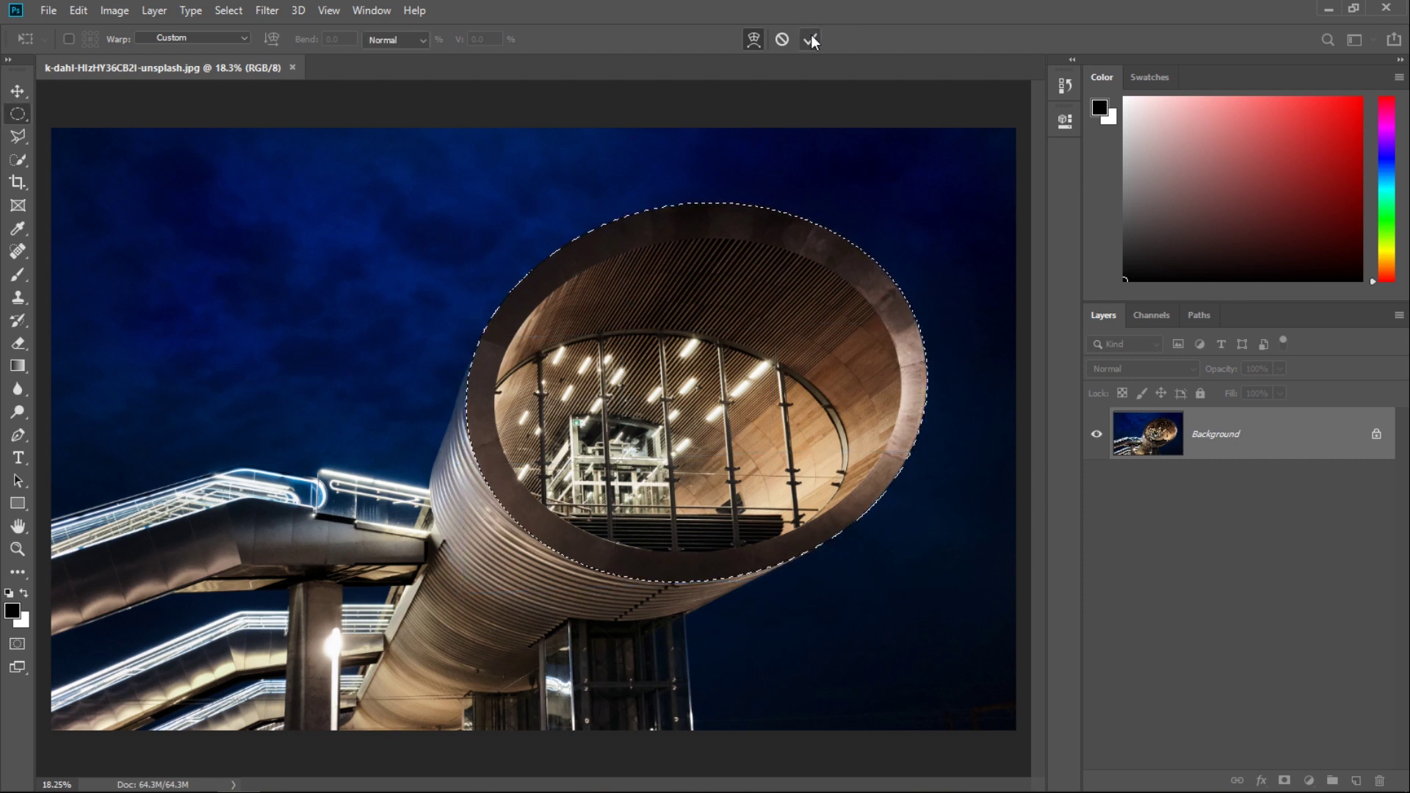